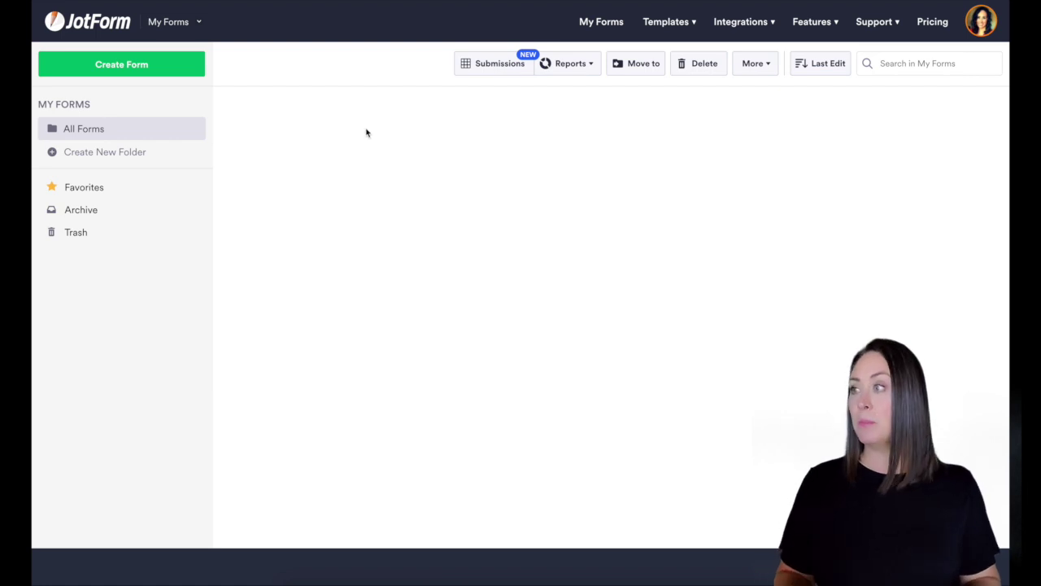
Start a new form from a template in the Event Registration Forms category
{"action": "left_click", "coordinate": [151, 67]}
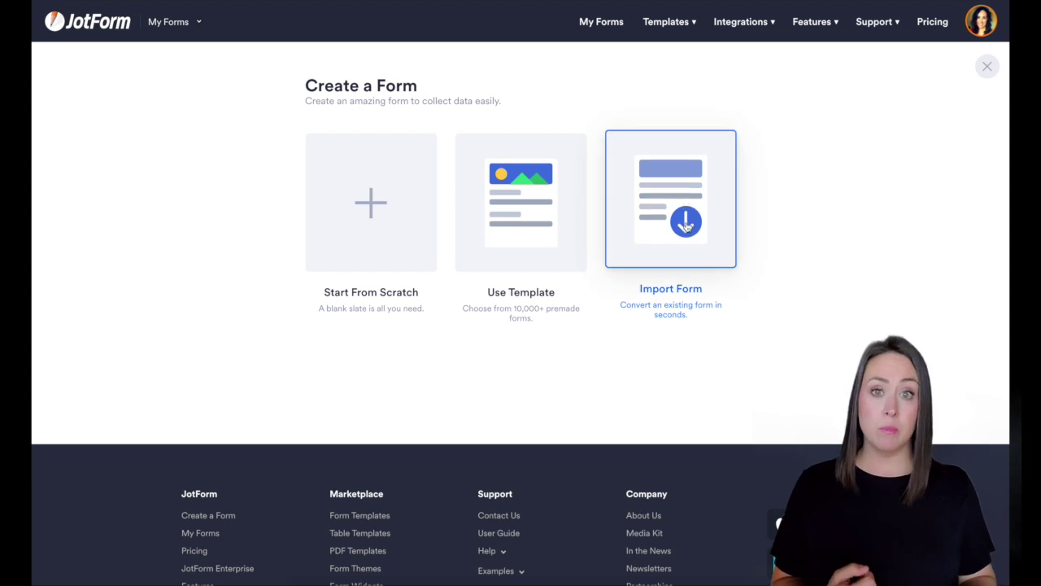
{"action": "left_click", "coordinate": [521, 207]}
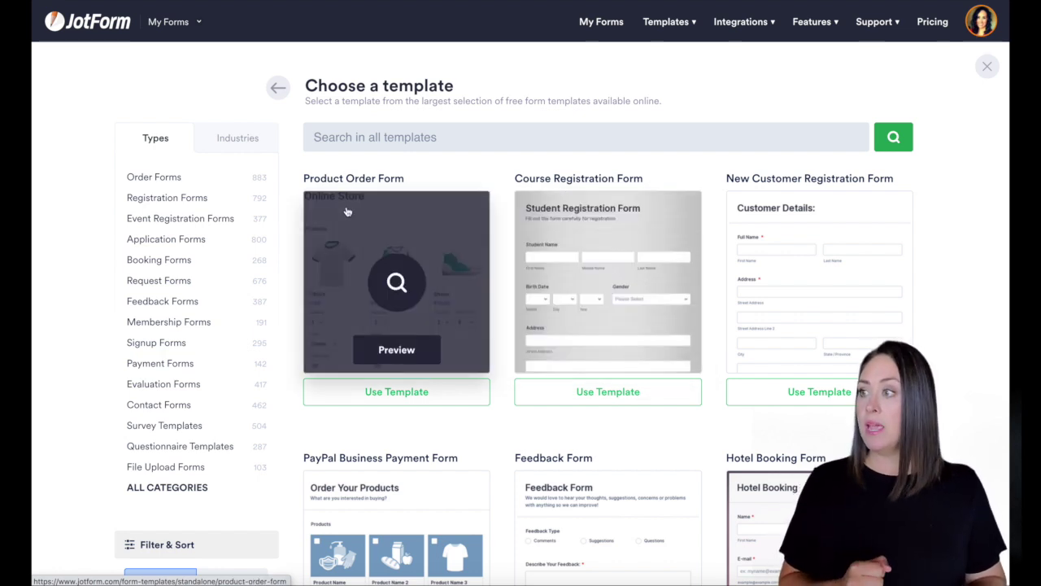
{"action": "left_click", "coordinate": [218, 225]}
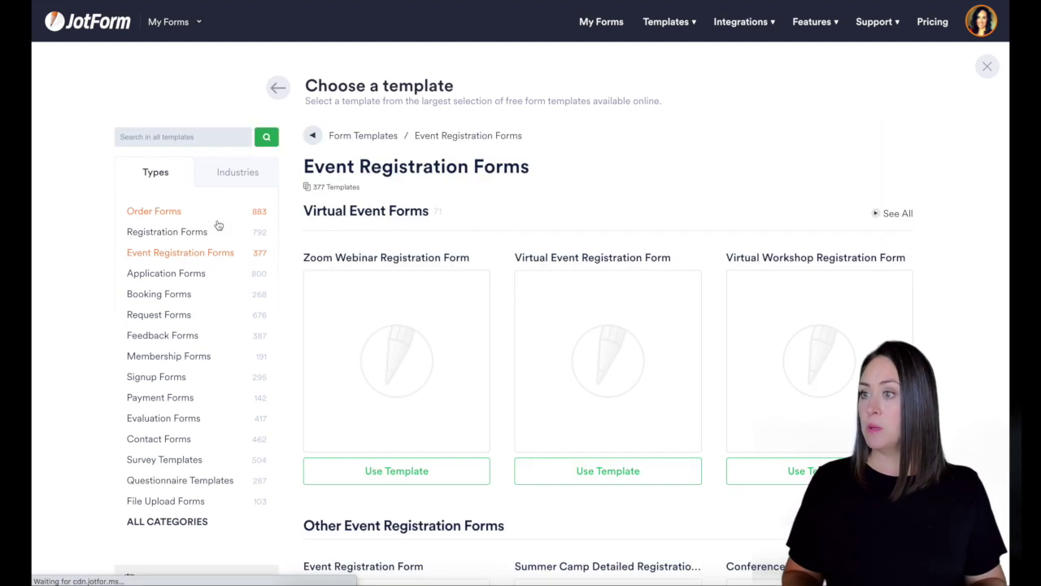
Scroll the Event Registration templates down to the Respond to an Event Now Form card
{"action": "scroll", "coordinate": [526, 234], "scroll_direction": "down", "scroll_amount": 1}
{"action": "scroll", "coordinate": [526, 233], "scroll_direction": "down", "scroll_amount": 5}
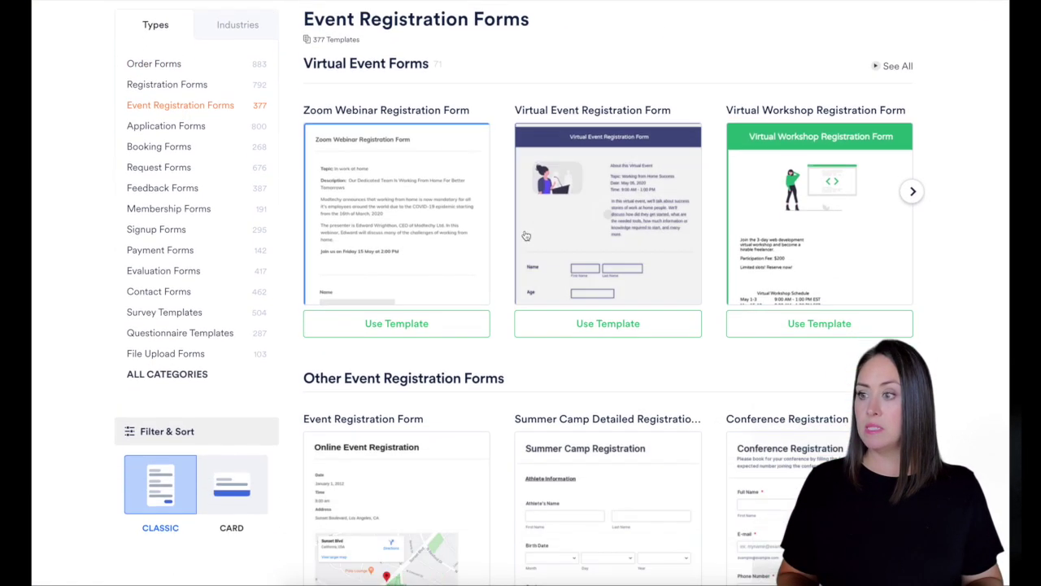
{"action": "scroll", "coordinate": [506, 233], "scroll_direction": "down", "scroll_amount": 2}
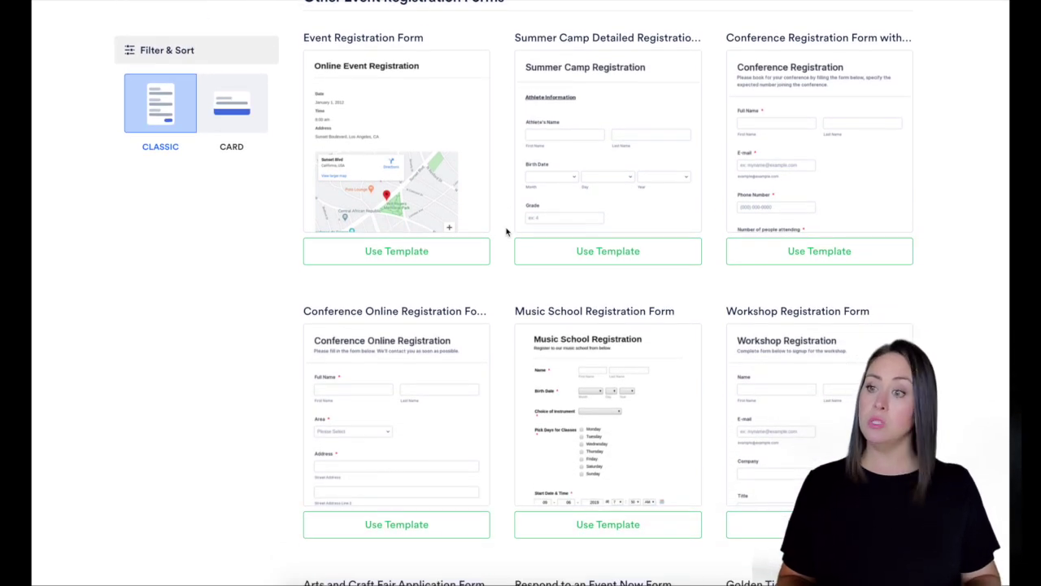
{"action": "scroll", "coordinate": [506, 233], "scroll_direction": "down", "scroll_amount": 2}
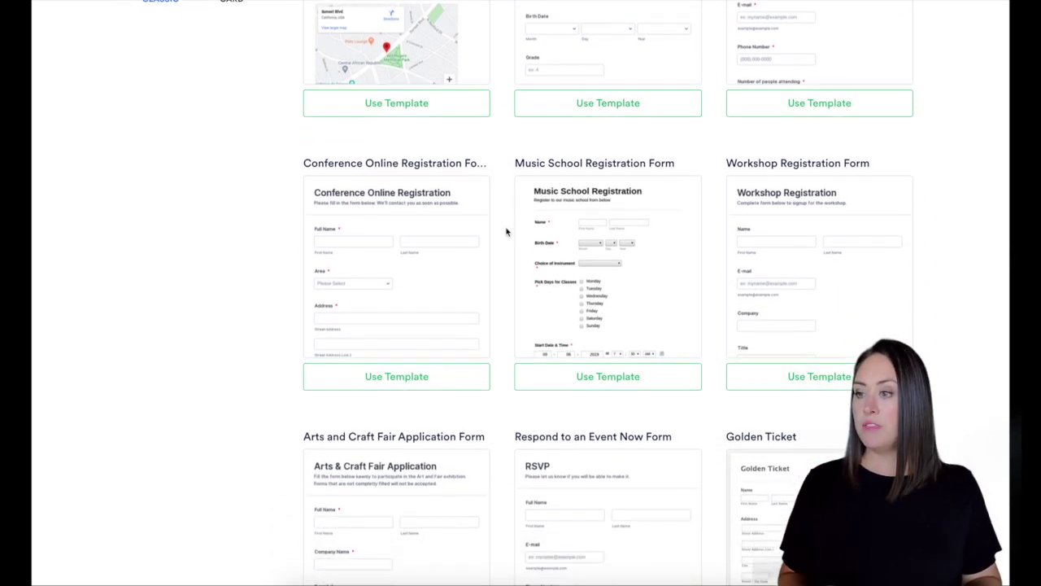
{"action": "scroll", "coordinate": [506, 233], "scroll_direction": "down", "scroll_amount": 3}
{"action": "mouse_move", "coordinate": [596, 246]}
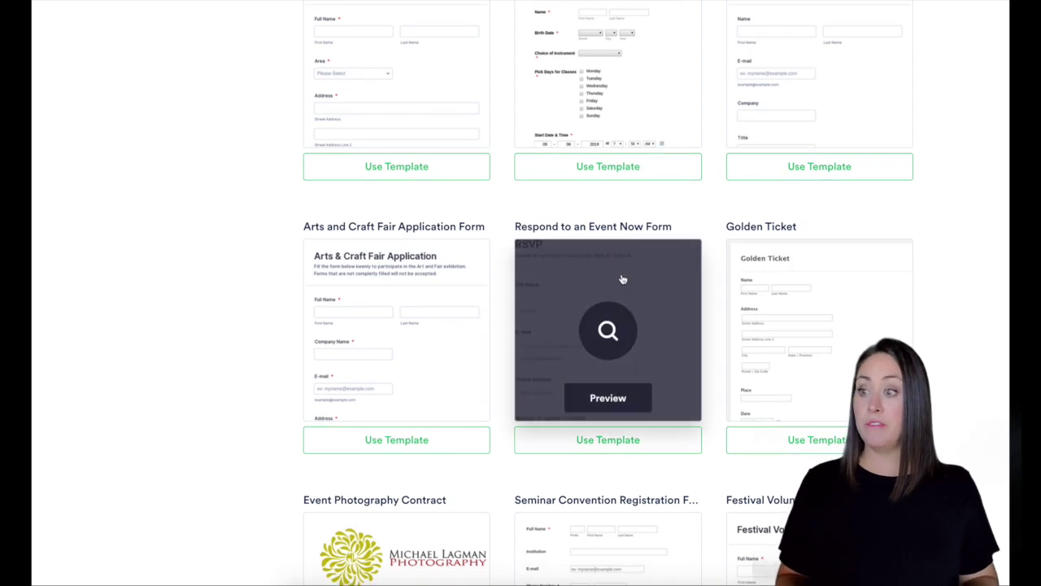
Create the form from the Respond to an Event Now template and change its RSVP heading to 'Event Registration'
{"action": "left_click", "coordinate": [611, 439]}
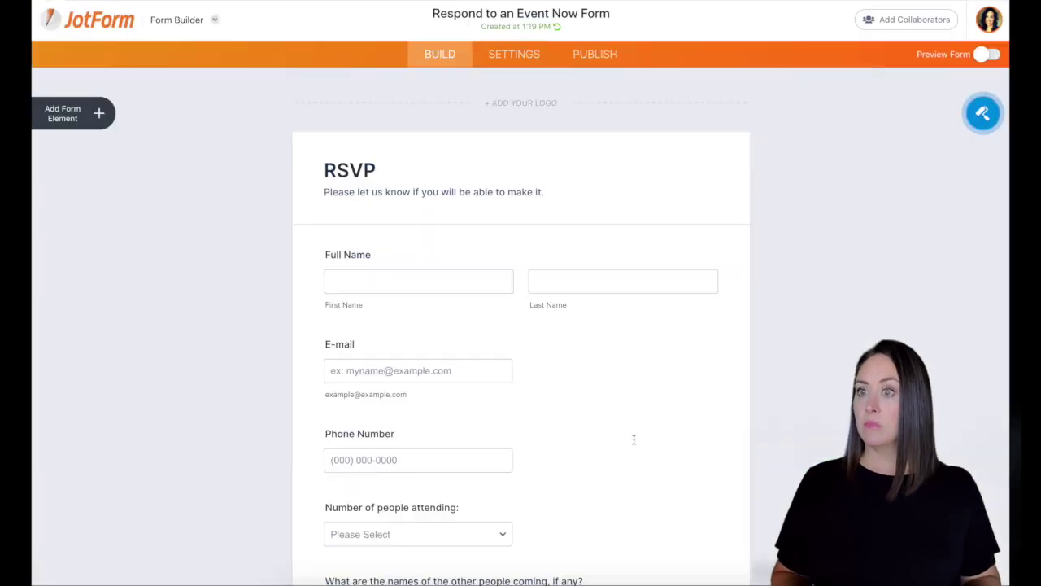
{"action": "left_click", "coordinate": [336, 169]}
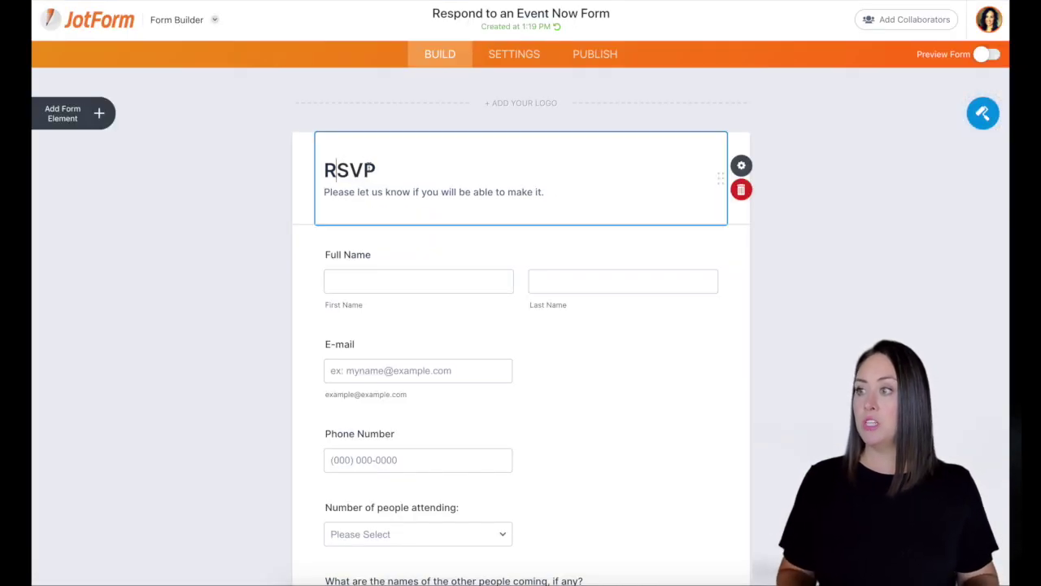
{"action": "double_click", "coordinate": [355, 166]}
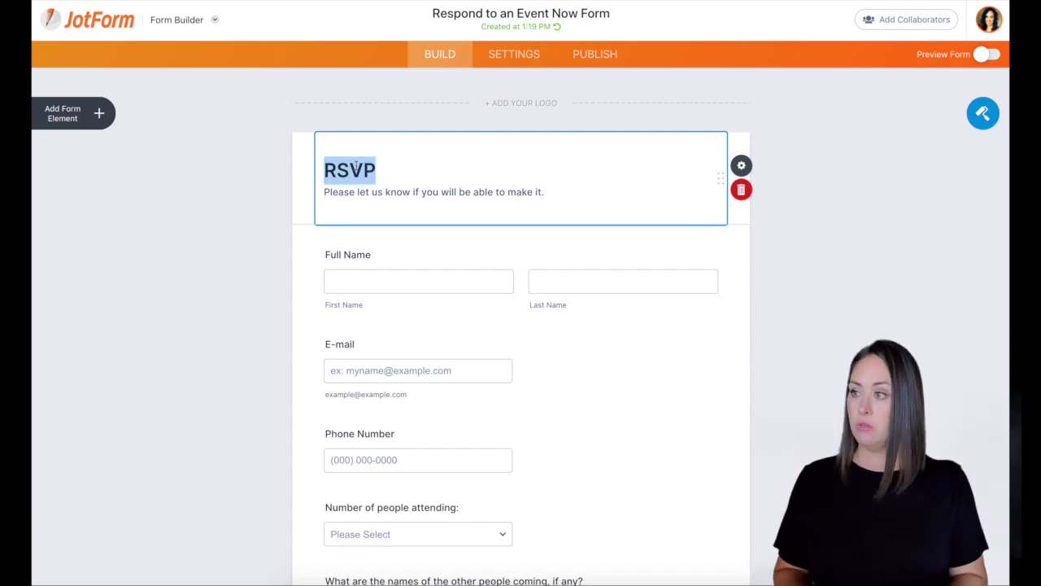
{"action": "type", "text": "Event "}
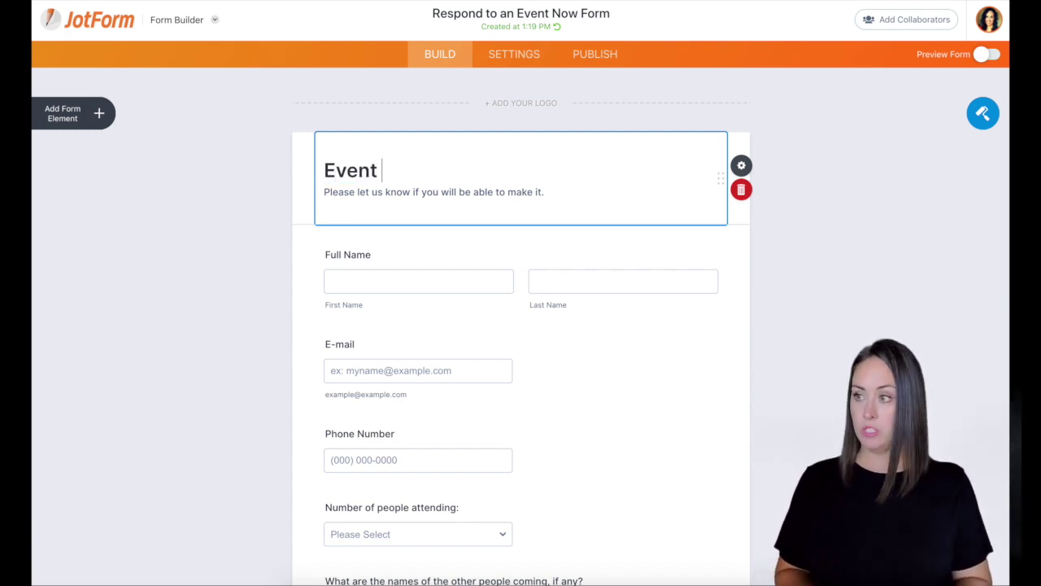
{"action": "type", "text": "Registration"}
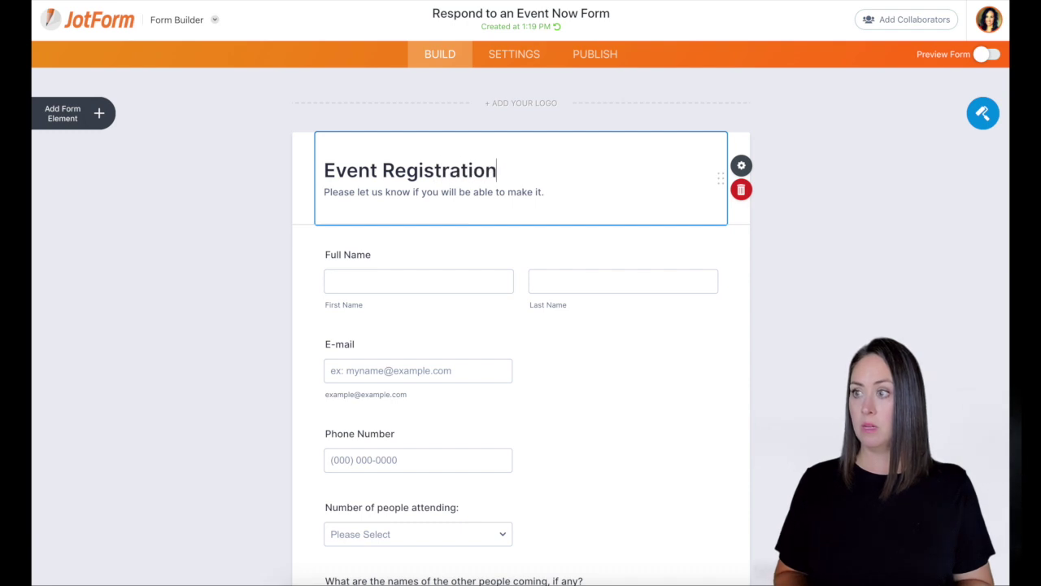
Copy the 'Event Registration' heading into the form title
{"action": "triple_click", "coordinate": [414, 164]}
{"action": "key", "text": "ctrl+c"}
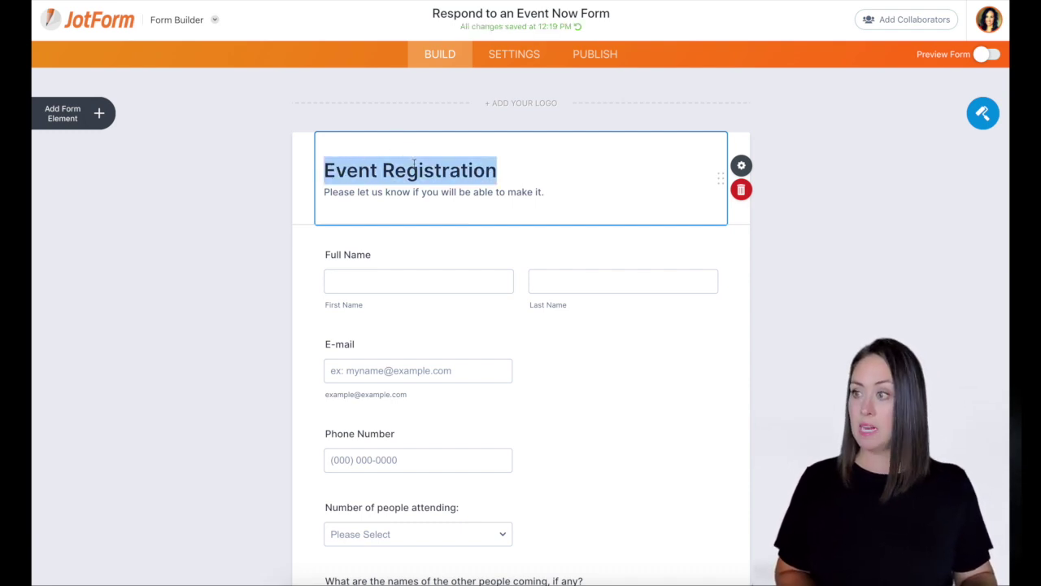
{"action": "triple_click", "coordinate": [525, 12]}
{"action": "key", "text": "ctrl+v"}
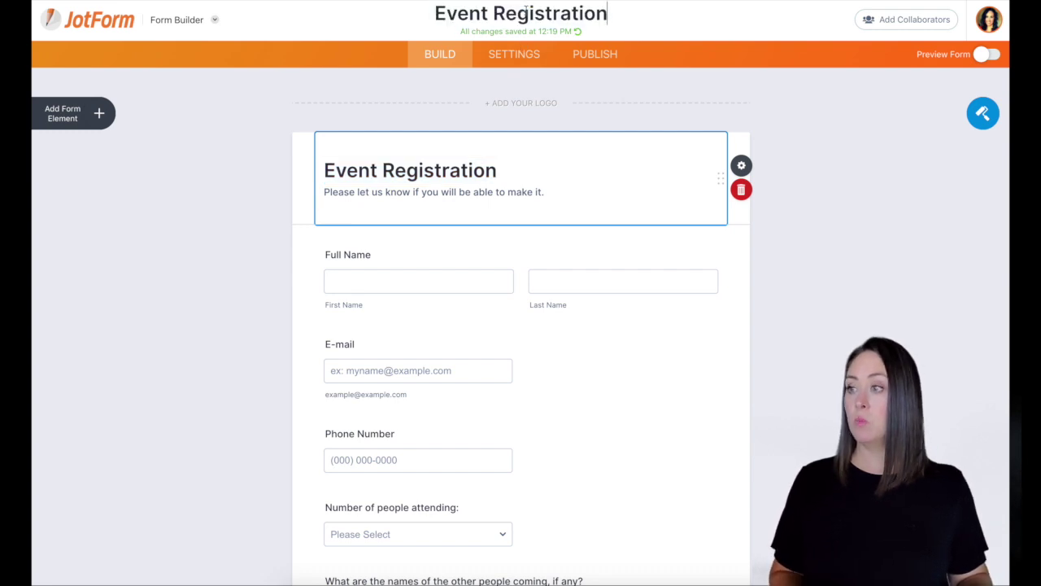
Rename the Number of people attending question to 'Level'
{"action": "left_click", "coordinate": [519, 244]}
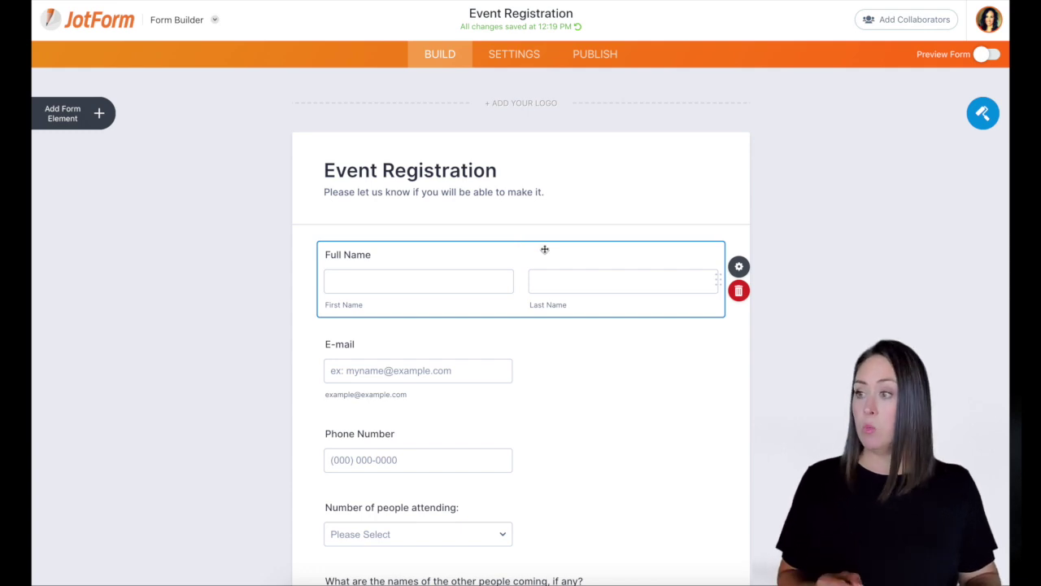
{"action": "scroll", "coordinate": [544, 250], "scroll_direction": "down", "scroll_amount": 3}
{"action": "scroll", "coordinate": [560, 299], "scroll_direction": "down", "scroll_amount": 2}
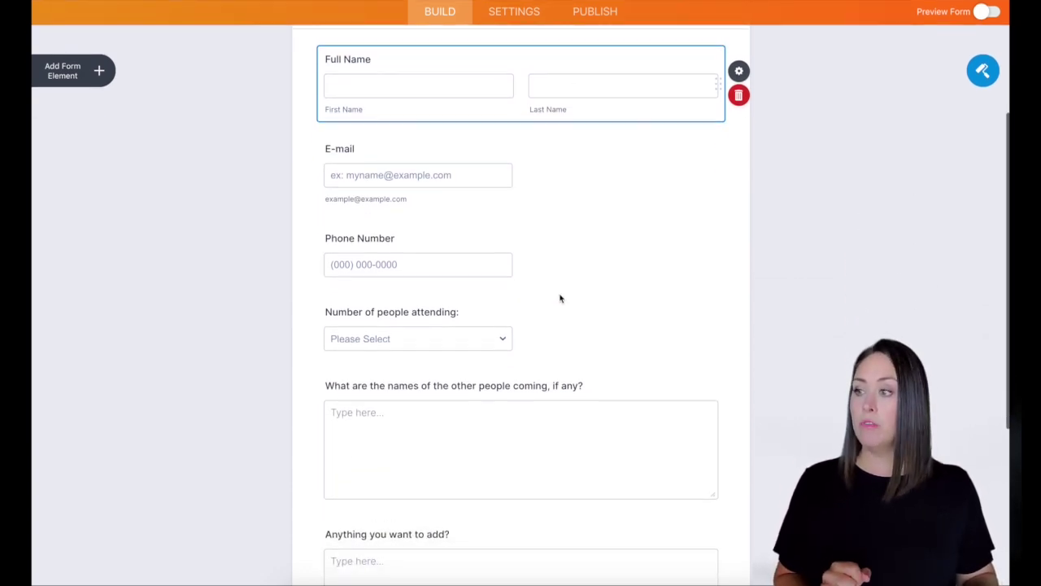
{"action": "left_click", "coordinate": [548, 277]}
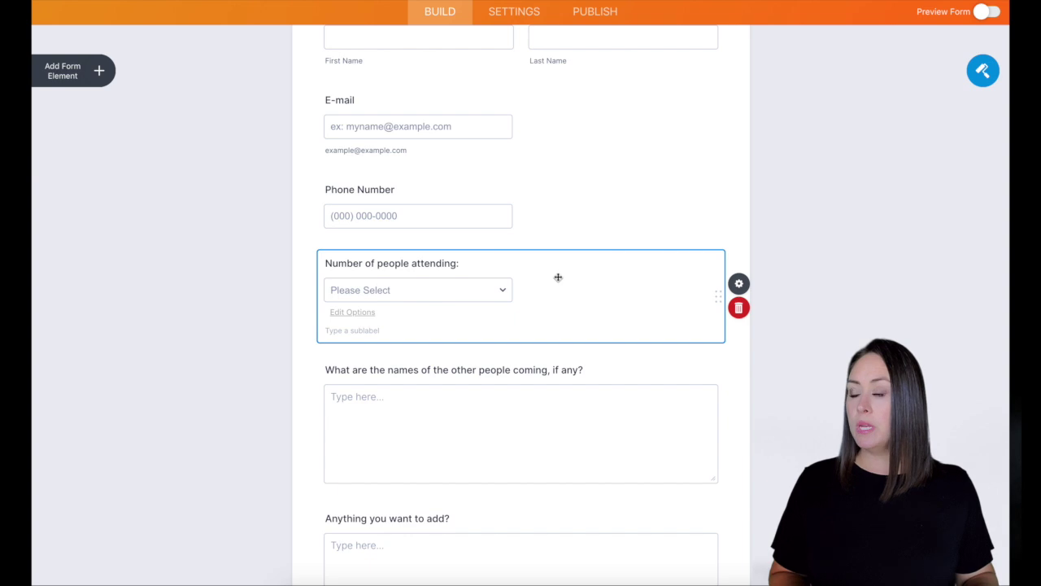
{"action": "triple_click", "coordinate": [447, 266]}
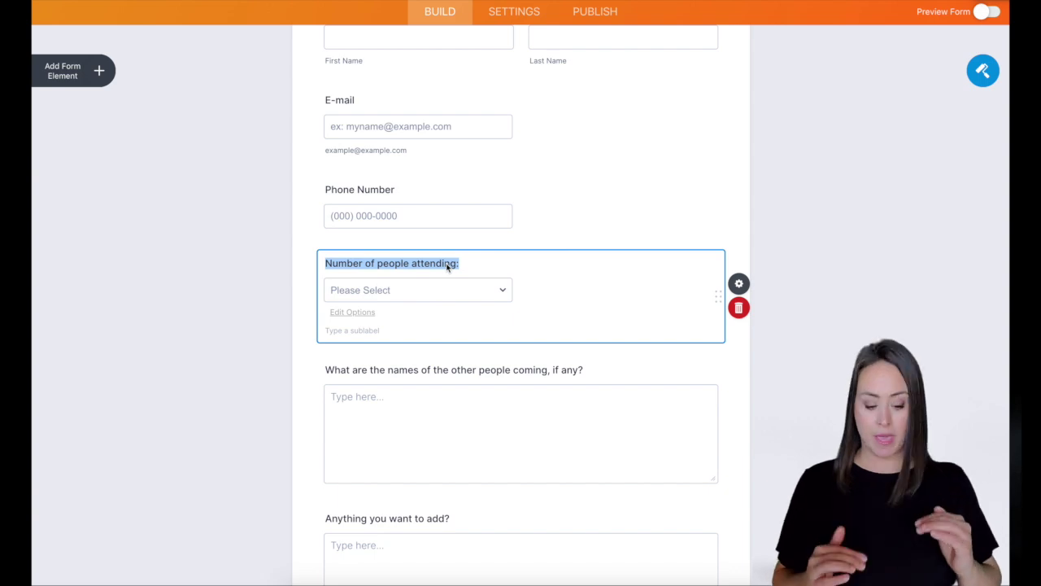
{"action": "type", "text": "Level"}
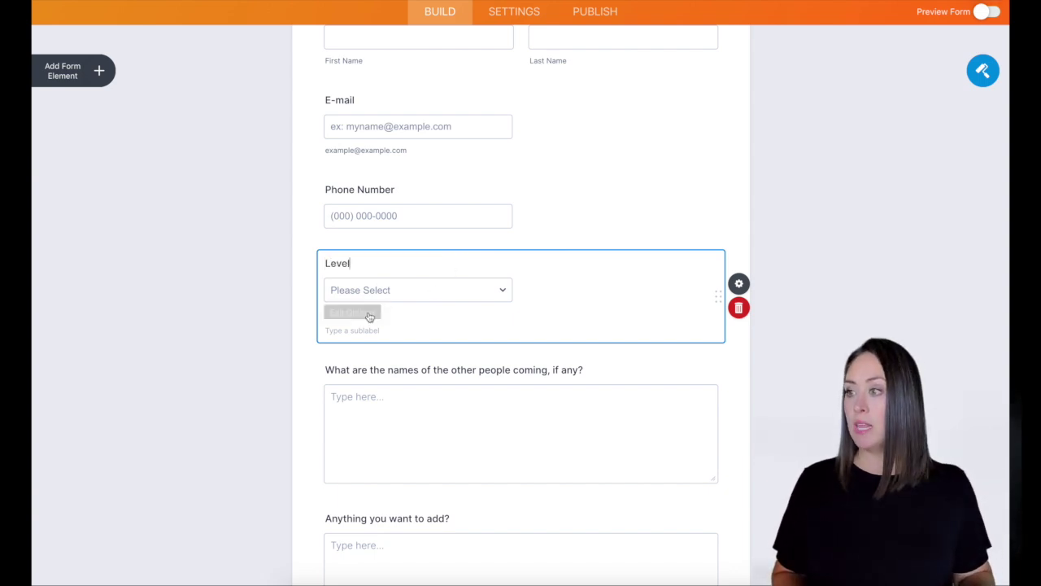
Replace the 1–4 dropdown options with Entry level, Mid level, Upper level and Management
{"action": "left_click", "coordinate": [351, 312]}
{"action": "key", "text": "ctrl+a"}
{"action": "key", "text": "ctrl+v"}
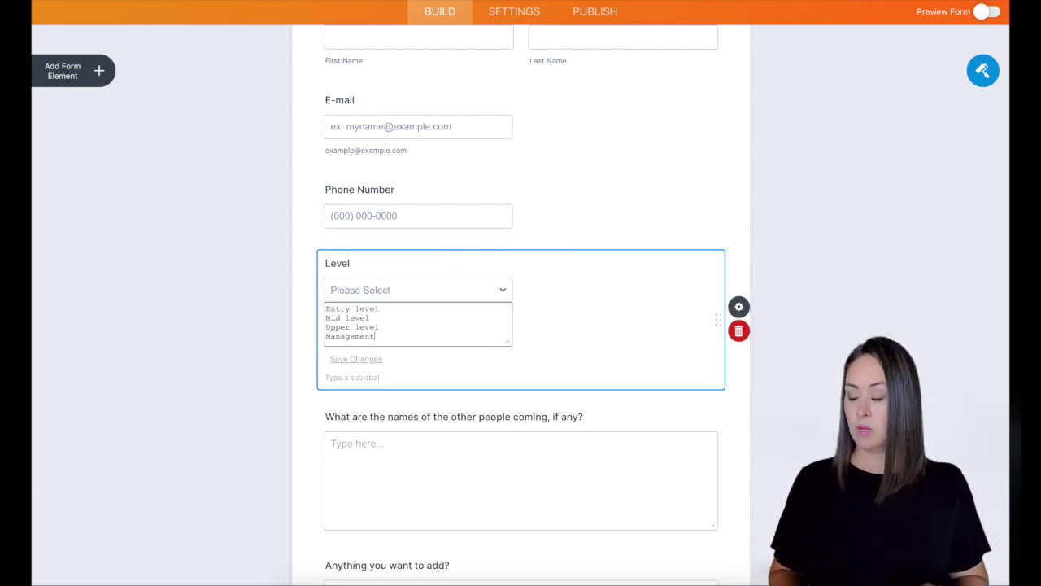
{"action": "left_click", "coordinate": [602, 297]}
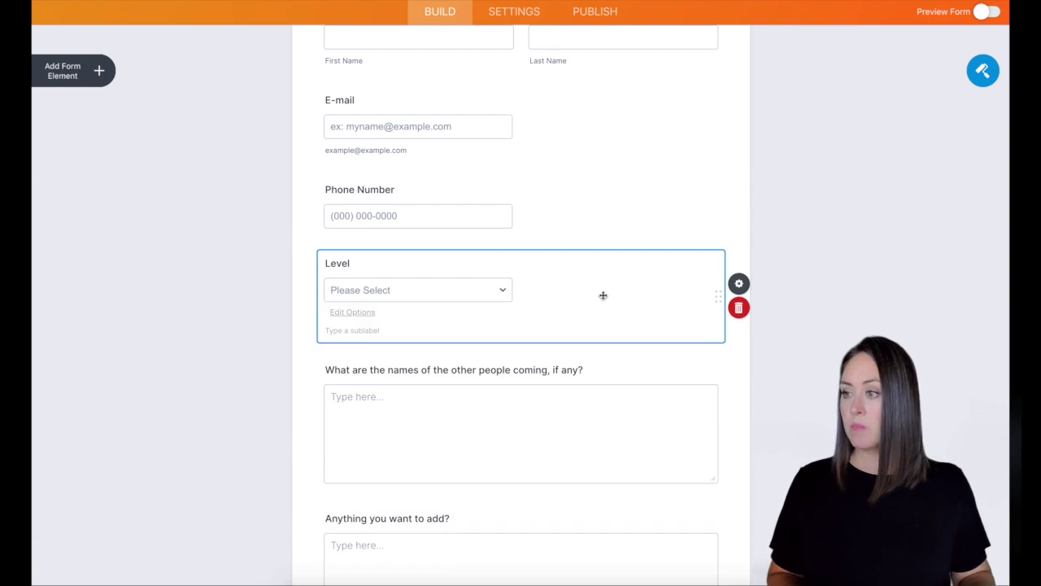
{"action": "scroll", "coordinate": [539, 378], "scroll_direction": "down", "scroll_amount": 3}
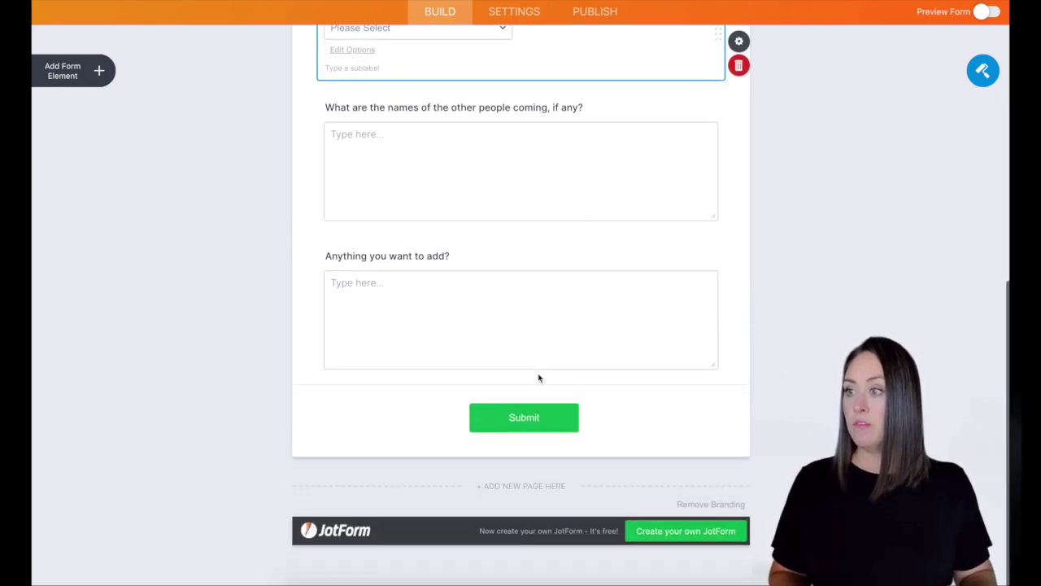
{"action": "scroll", "coordinate": [539, 378], "scroll_direction": "up", "scroll_amount": 1}
Relabel the other-people names question to 'What name would you prefer on your name badge?'
{"action": "left_click", "coordinate": [477, 226]}
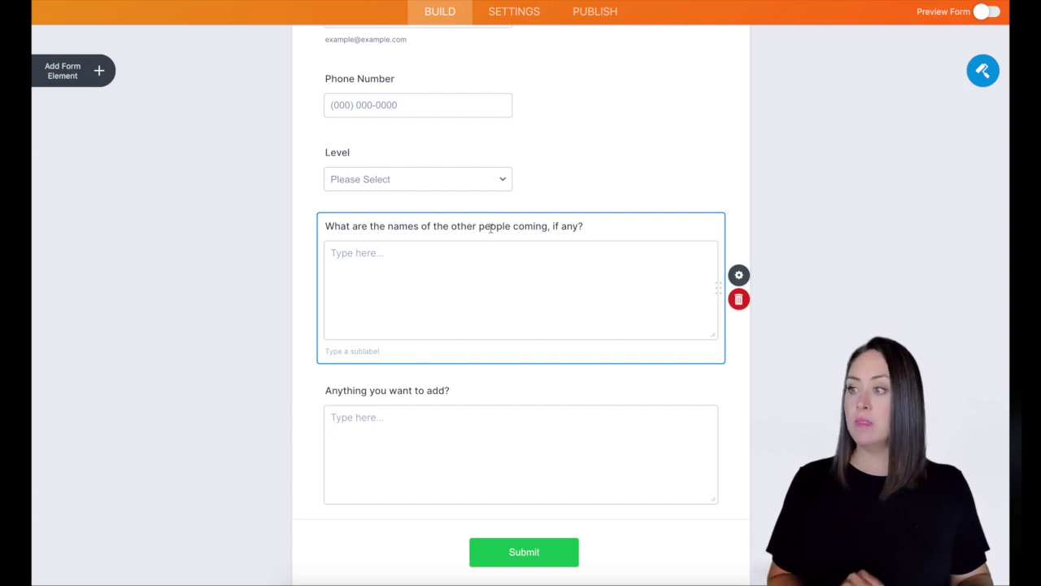
{"action": "left_click", "coordinate": [98, 74]}
{"action": "scroll", "coordinate": [124, 143], "scroll_direction": "down", "scroll_amount": 1}
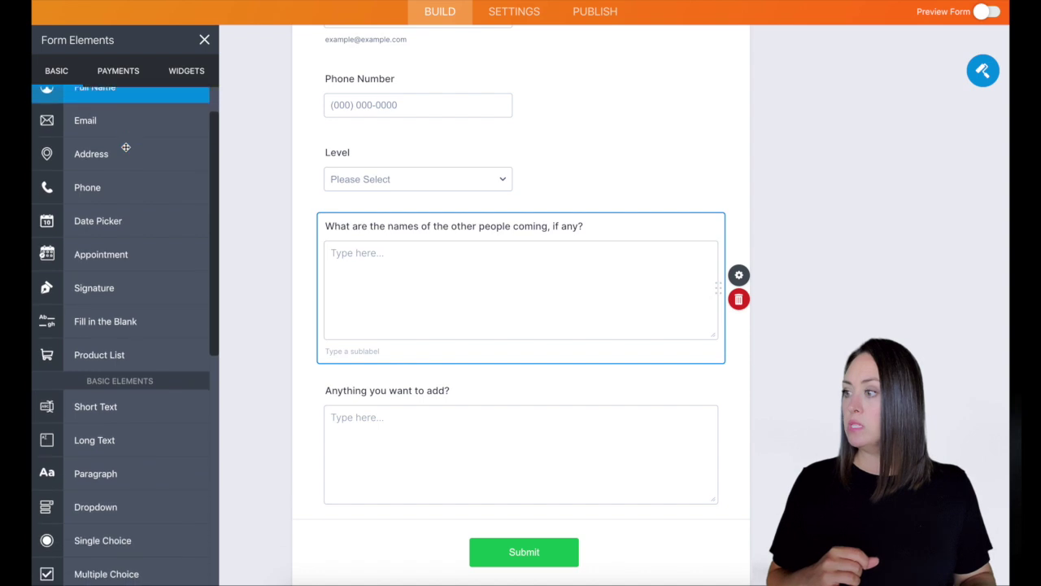
{"action": "scroll", "coordinate": [127, 147], "scroll_direction": "down", "scroll_amount": 1}
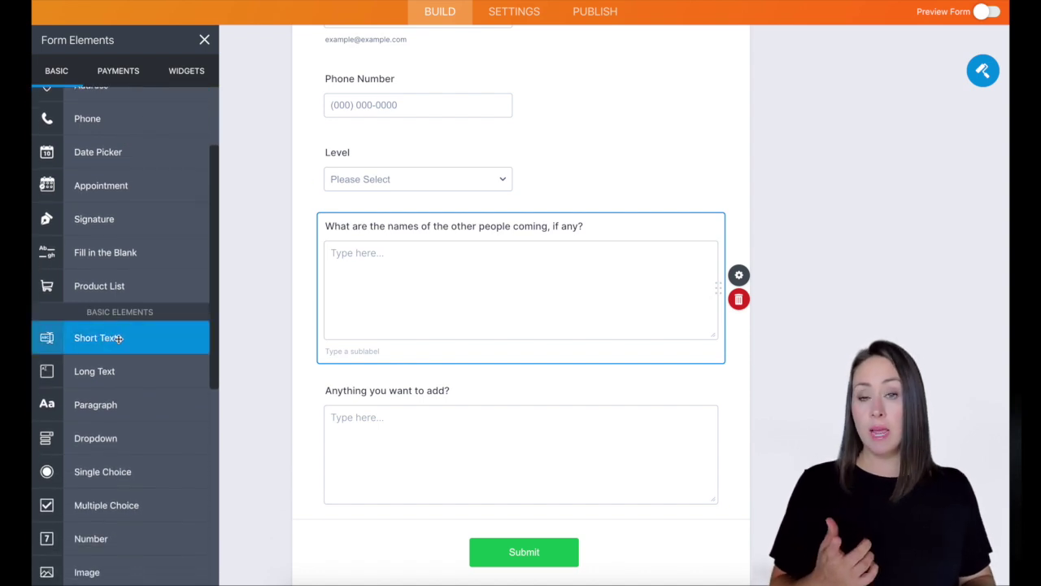
{"action": "double_click", "coordinate": [408, 227]}
{"action": "triple_click", "coordinate": [408, 227]}
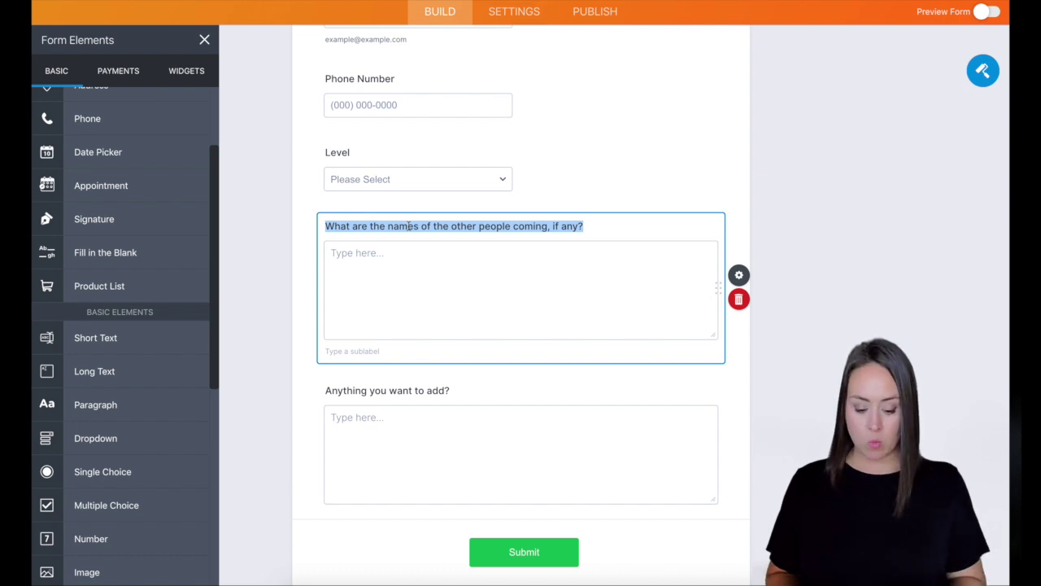
{"action": "type", "text": "What"}
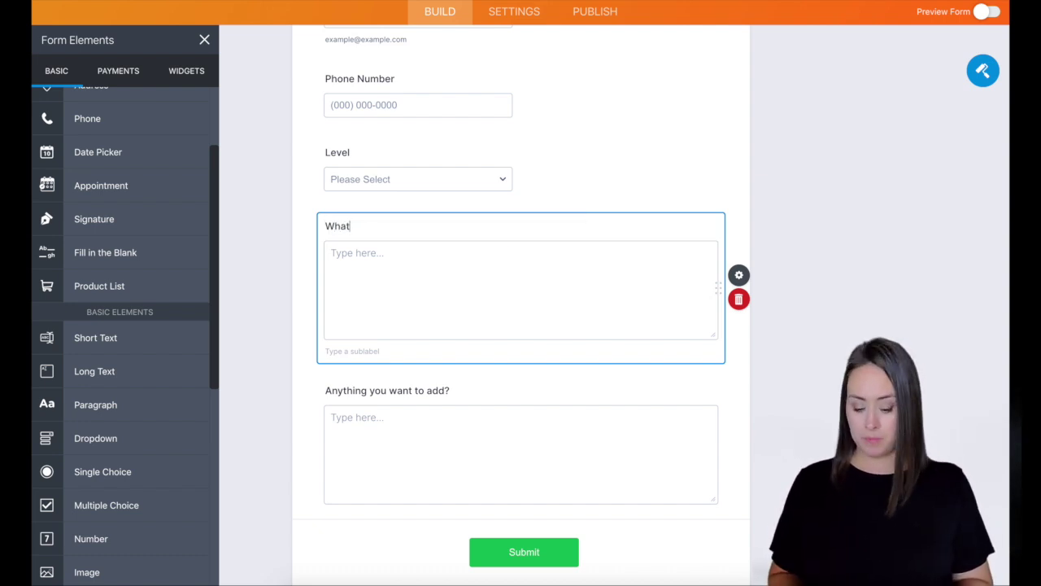
{"action": "type", "text": " name would you prefer on your name badge?"}
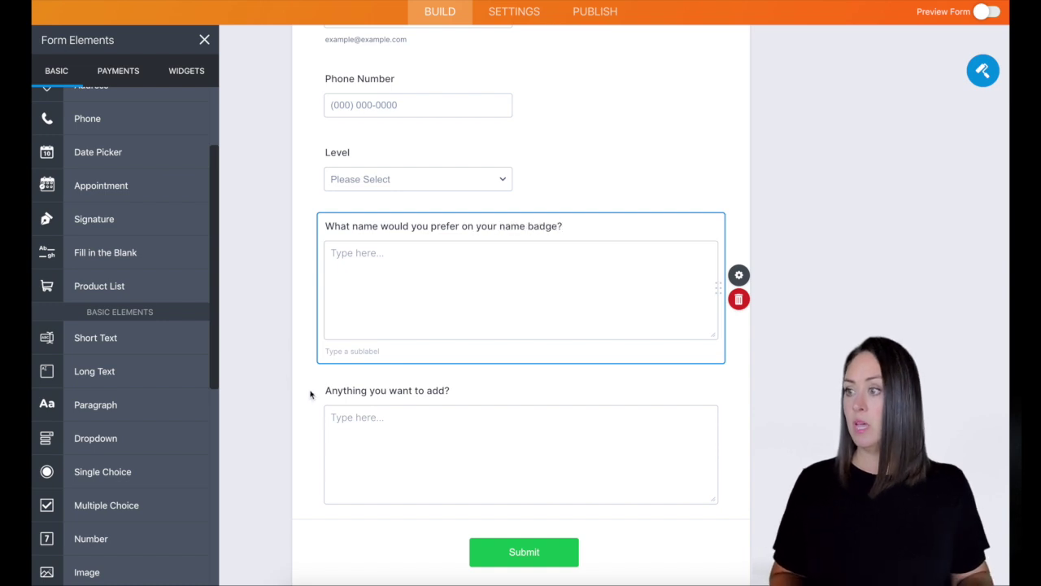
Begin retyping the 'Anything you want to add?' label as 'What is your favorite snack?'
{"action": "left_click", "coordinate": [395, 391]}
{"action": "triple_click", "coordinate": [410, 390]}
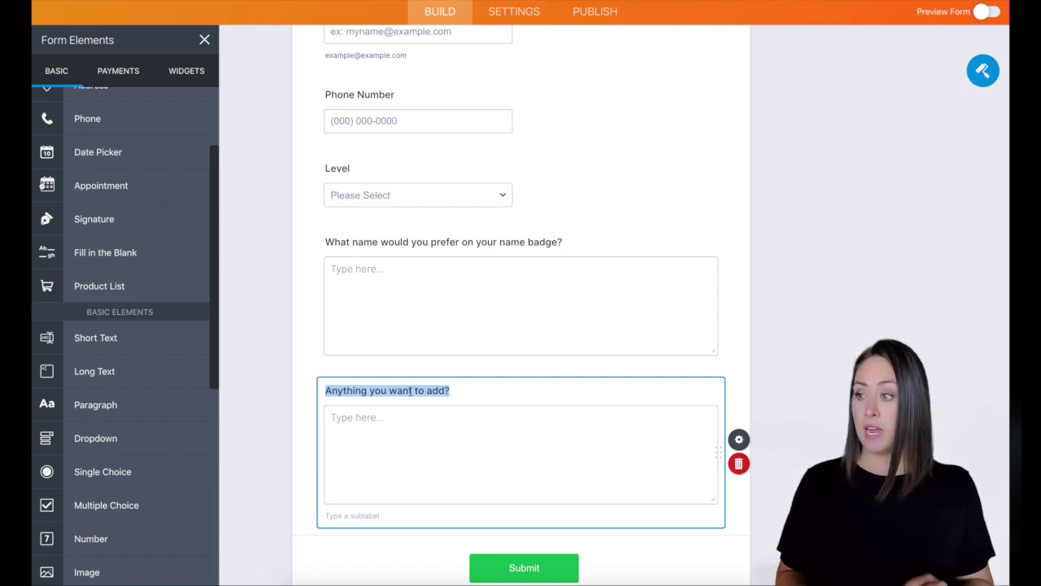
{"action": "type", "text": "What is your favo"}
{"action": "key", "text": "BackSpace"}
{"action": "key", "text": "BackSpace"}
Finish the 'What is your favorite snack?' label and give the Submit button the grey style
{"action": "type", "text": "vorite snack?"}
{"action": "left_click", "coordinate": [580, 563]}
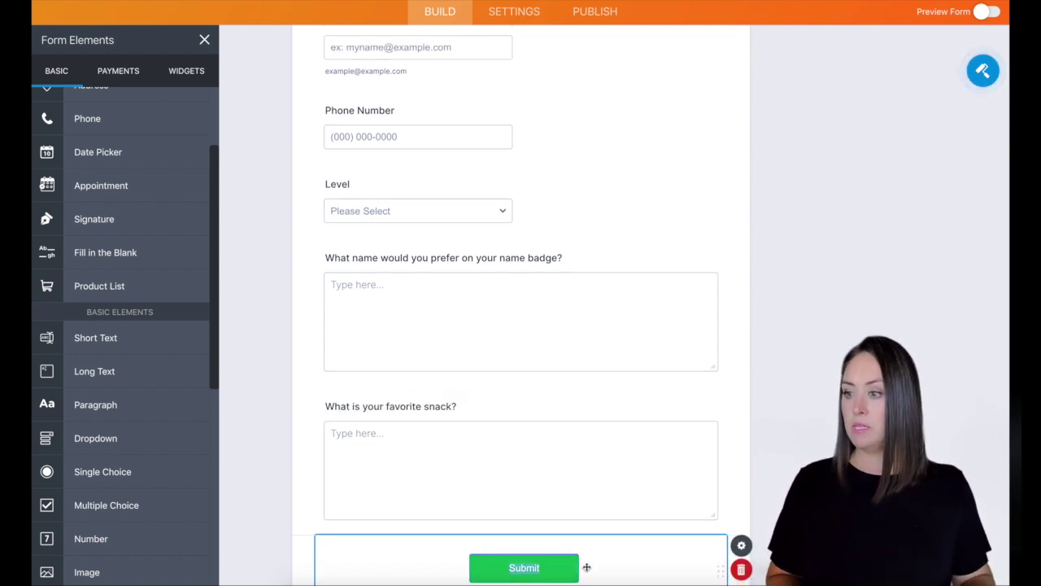
{"action": "left_click", "coordinate": [748, 551]}
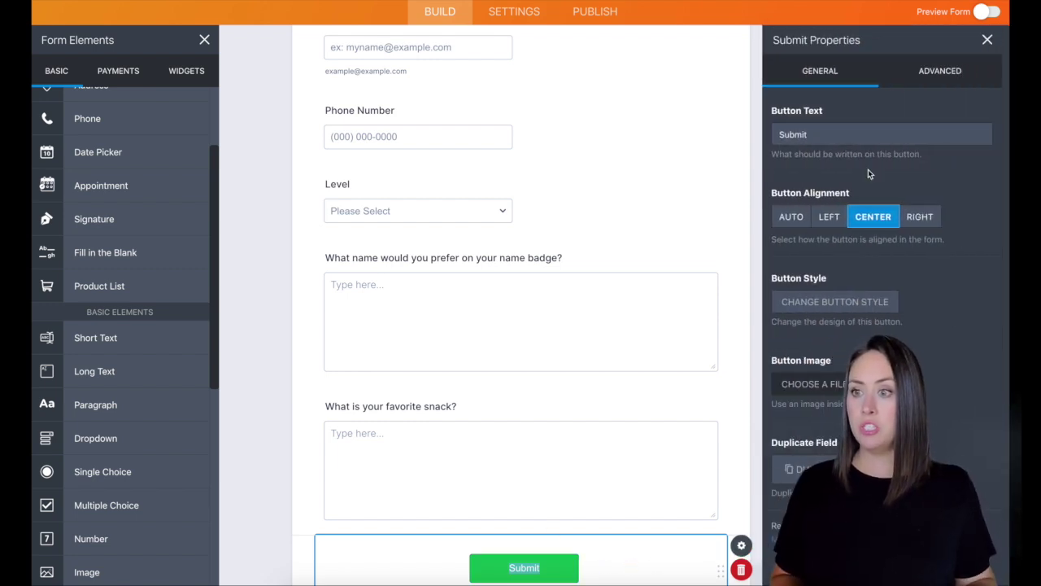
{"action": "left_click", "coordinate": [849, 303]}
{"action": "left_click", "coordinate": [964, 375]}
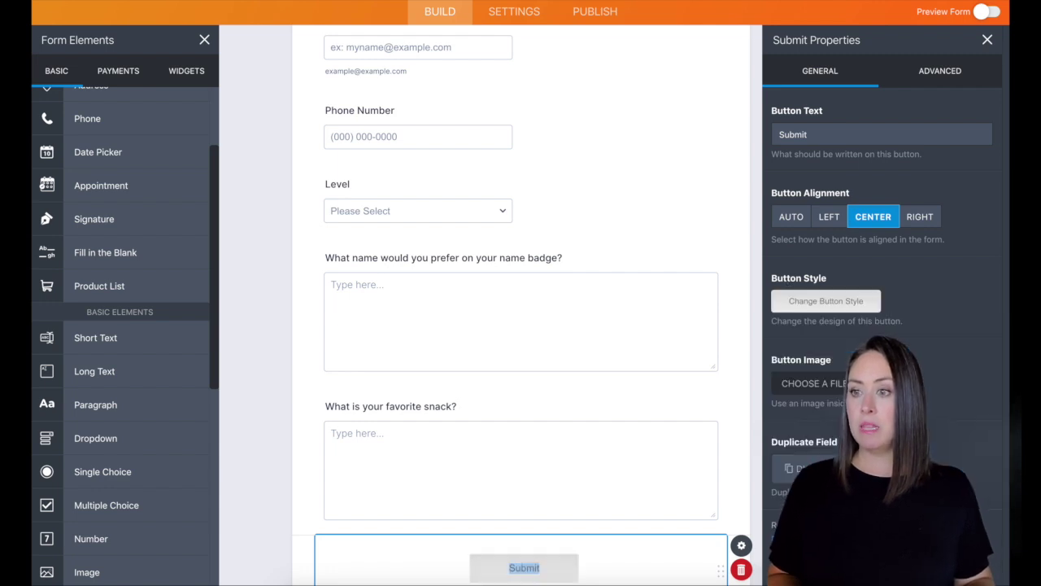
{"action": "left_click", "coordinate": [770, 406]}
{"action": "left_click", "coordinate": [802, 407]}
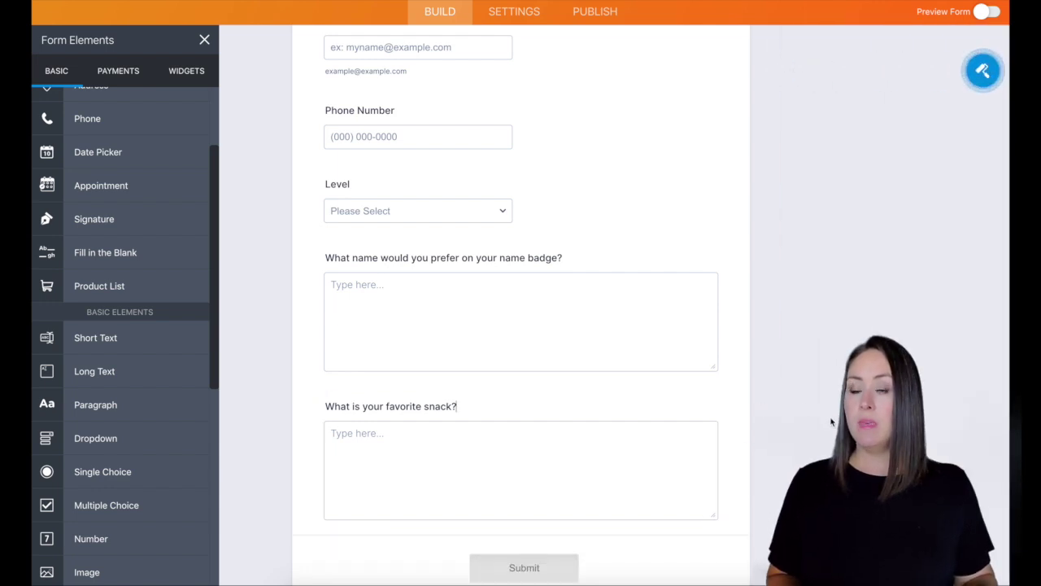
Set the form's page background colour to pale lavender #f9f4ff in Form Designer
{"action": "scroll", "coordinate": [834, 420], "scroll_direction": "up", "scroll_amount": 1}
{"action": "scroll", "coordinate": [833, 420], "scroll_direction": "up", "scroll_amount": 5}
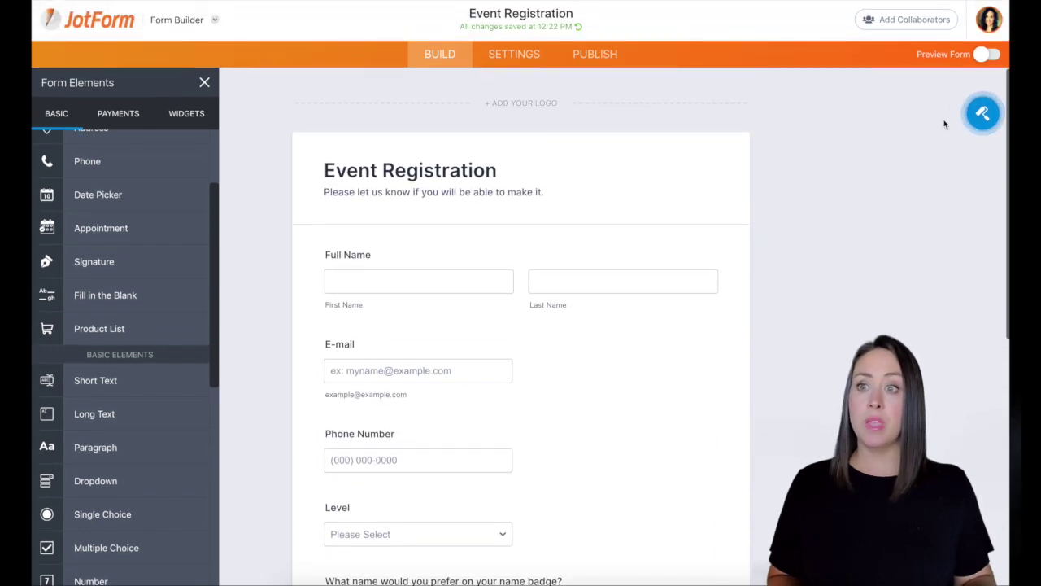
{"action": "left_click", "coordinate": [985, 114]}
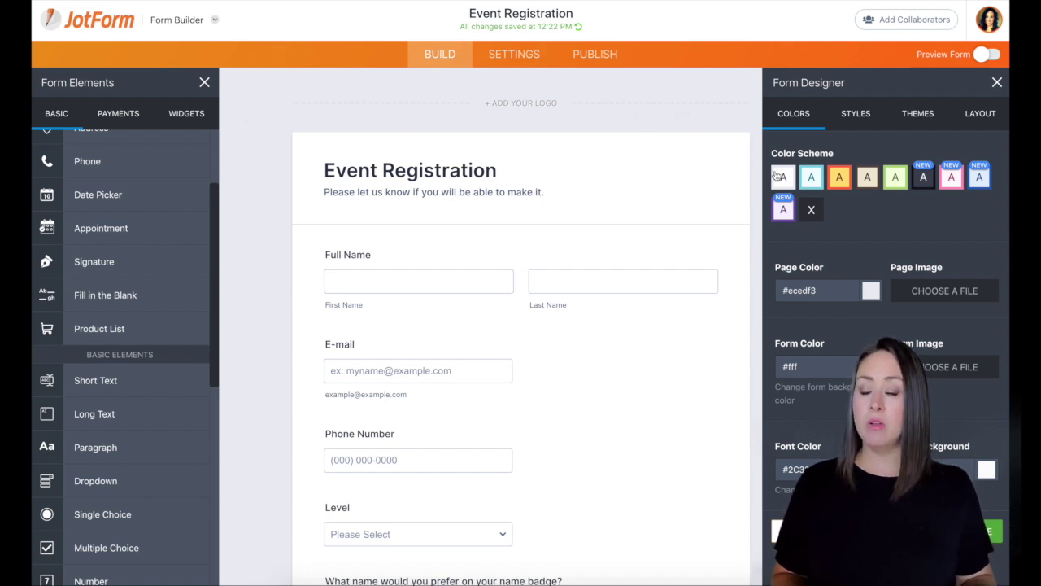
{"action": "left_click", "coordinate": [872, 294]}
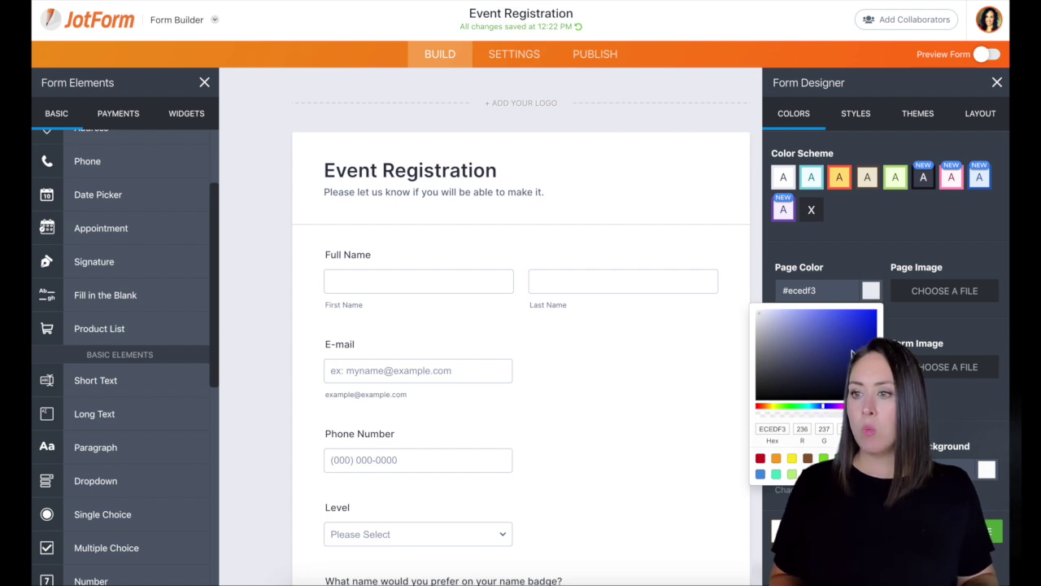
{"action": "left_click", "coordinate": [834, 405]}
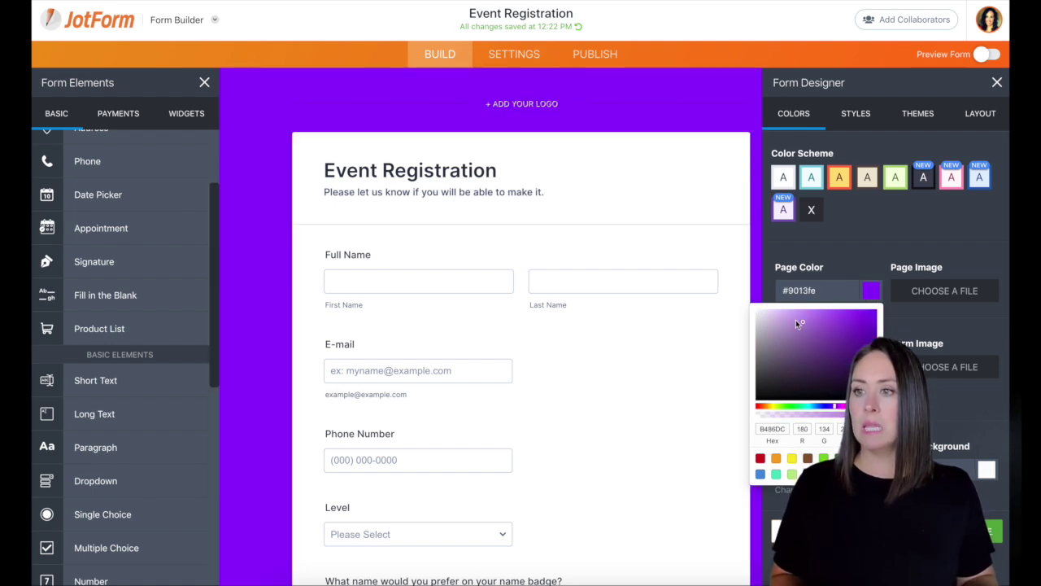
{"action": "left_click", "coordinate": [777, 312]}
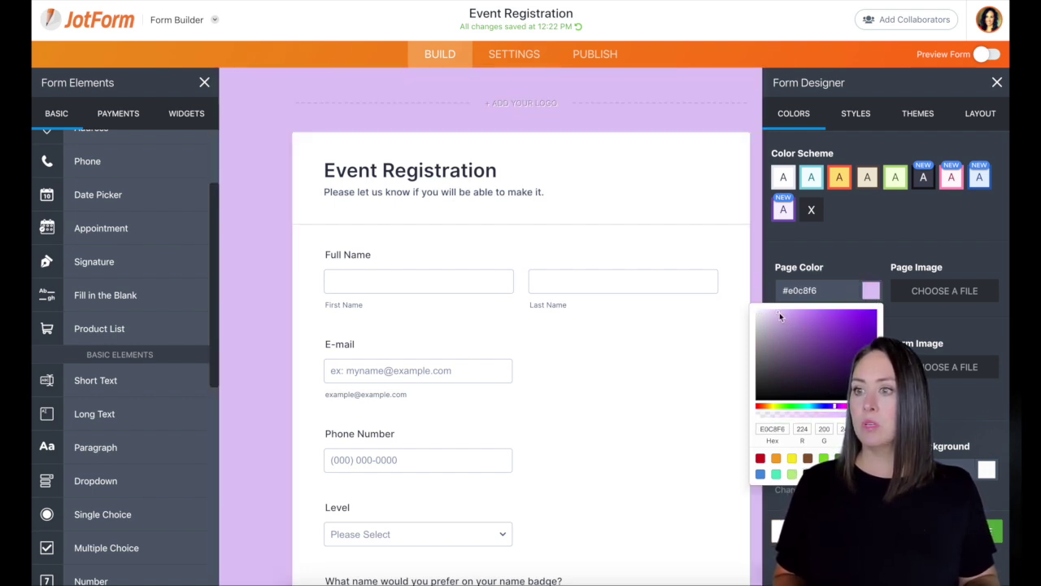
{"action": "left_click_drag", "start_coordinate": [779, 314], "coordinate": [768, 313]}
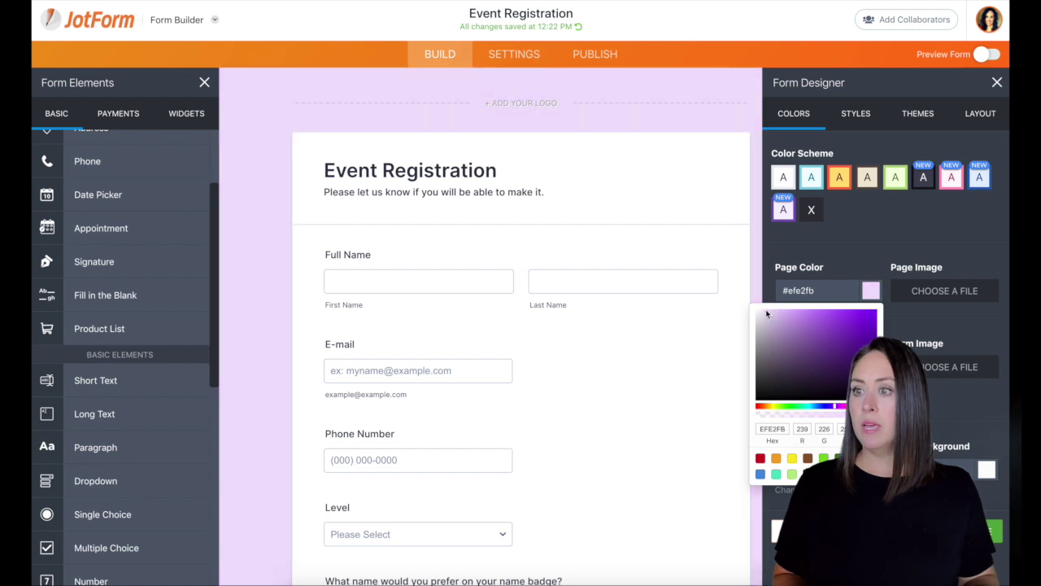
{"action": "left_click", "coordinate": [762, 313]}
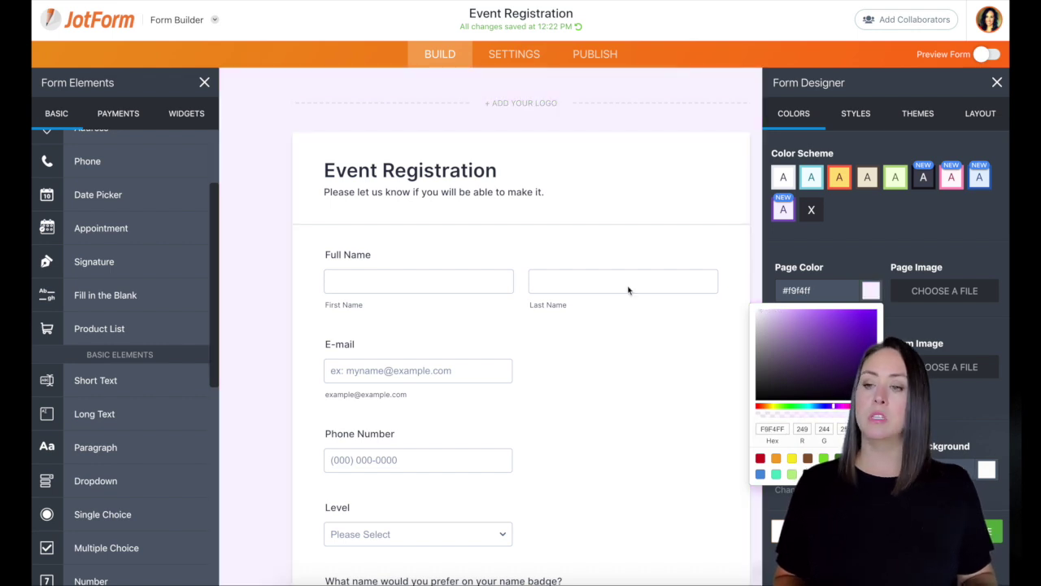
{"action": "left_click", "coordinate": [285, 279]}
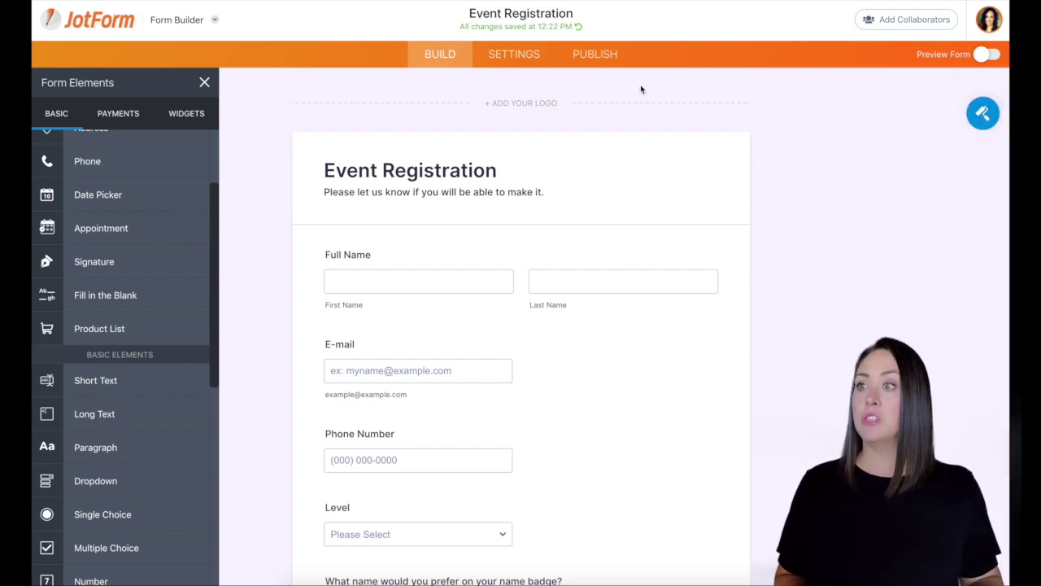
Go to Settings > Integrations and focus the integrations search box
{"action": "left_click", "coordinate": [516, 52]}
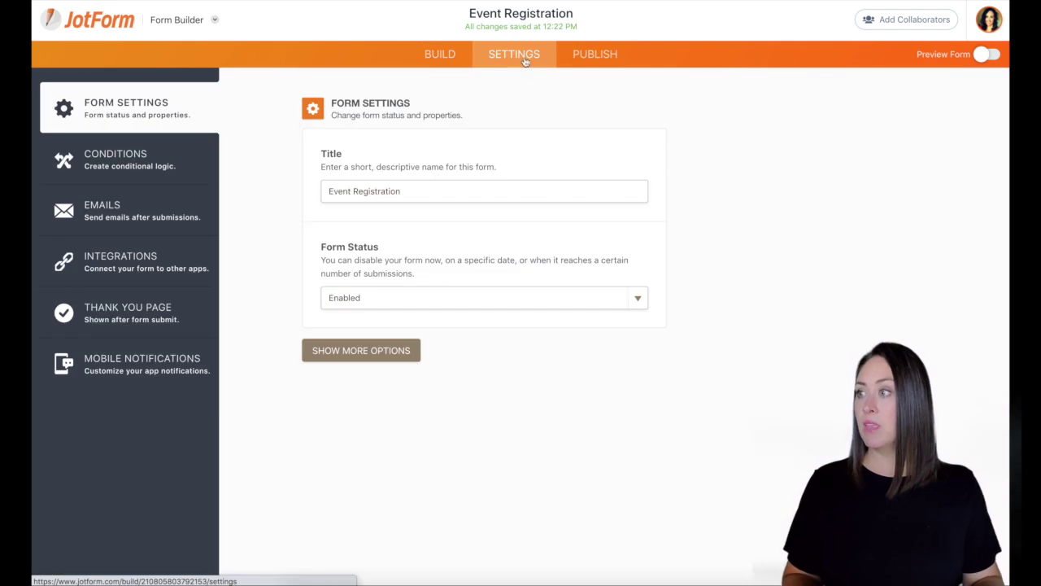
{"action": "left_click", "coordinate": [118, 266]}
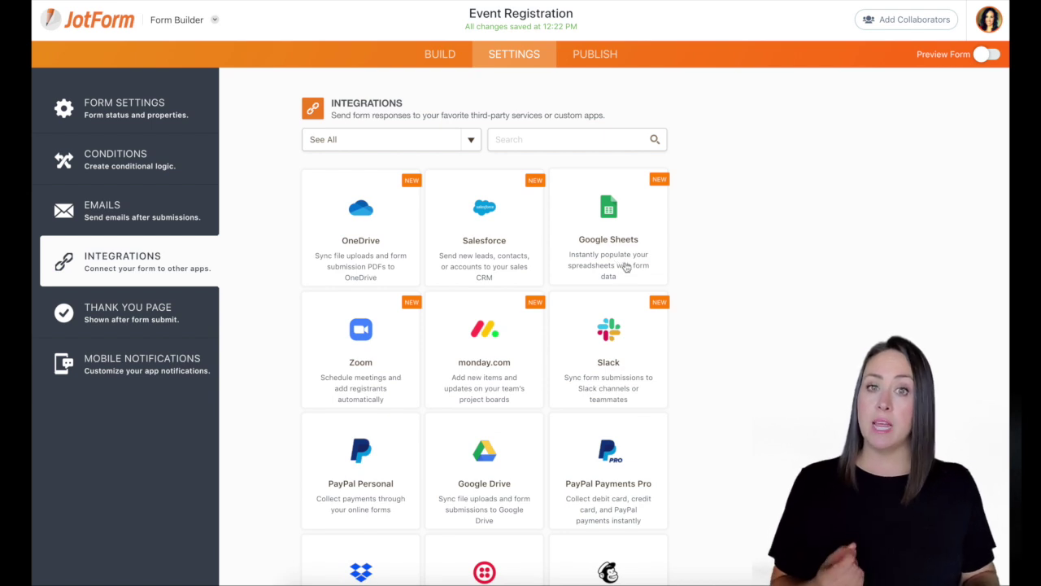
{"action": "left_click", "coordinate": [536, 137]}
Search integrations for 'google' and open the Google Sheets integration page
{"action": "type", "text": "google"}
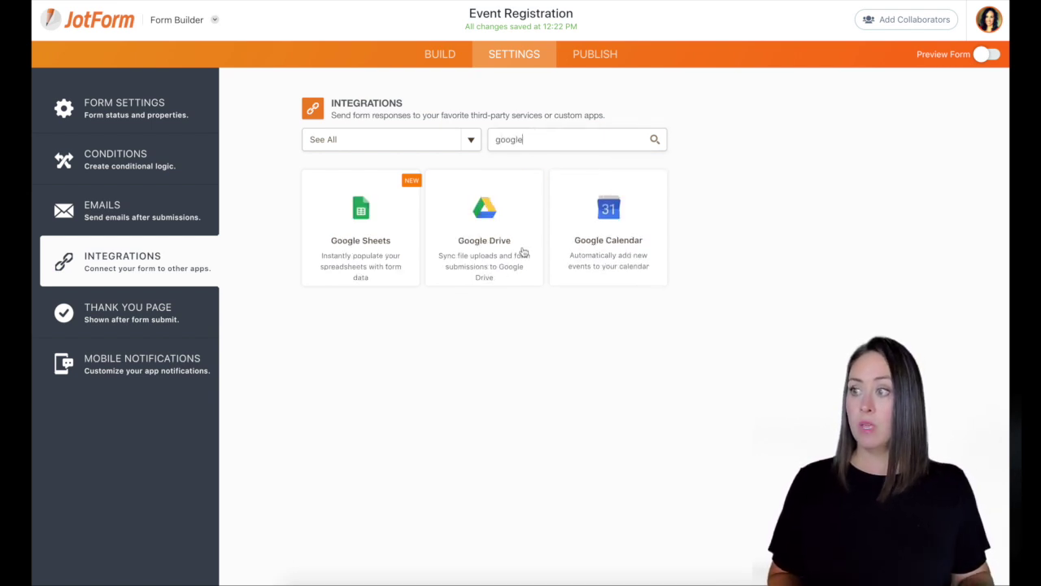
{"action": "left_click", "coordinate": [360, 219]}
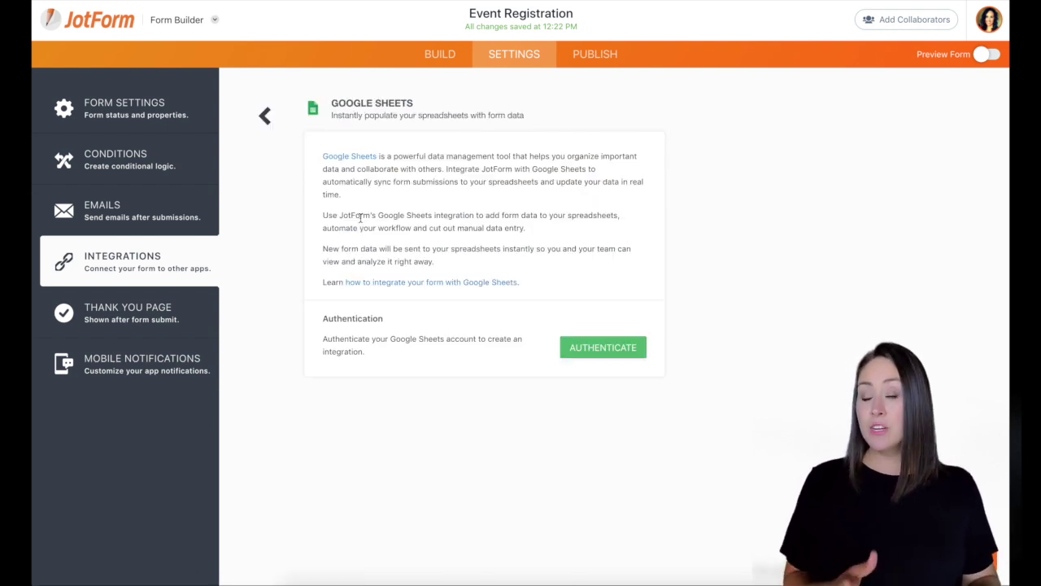
{"action": "left_click_drag", "start_coordinate": [476, 216], "coordinate": [536, 232]}
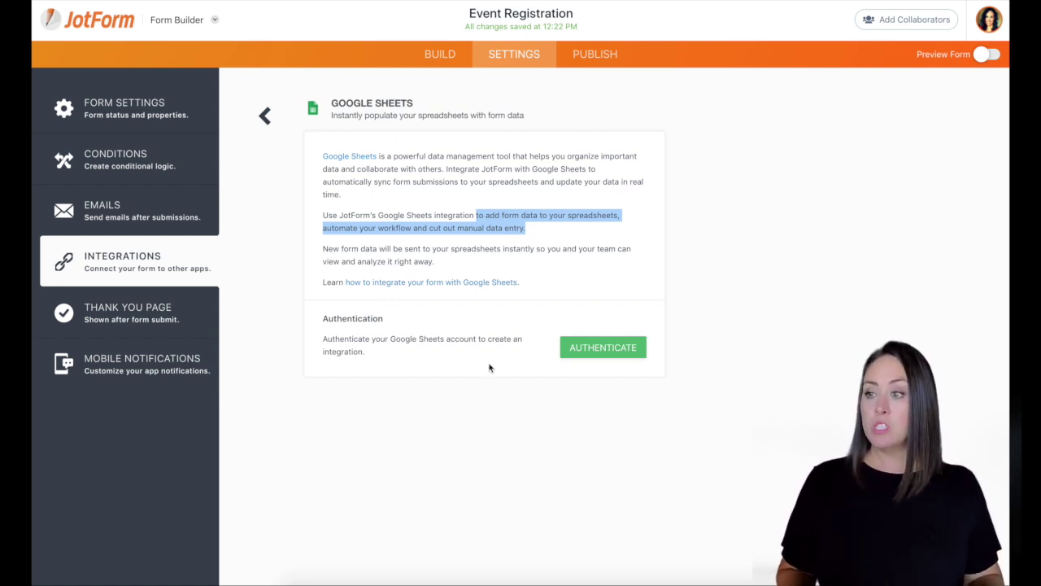
Authenticate Google Sheets with a Google account, allowing JotForm to manage Drive files and spreadsheets
{"action": "left_click", "coordinate": [607, 350]}
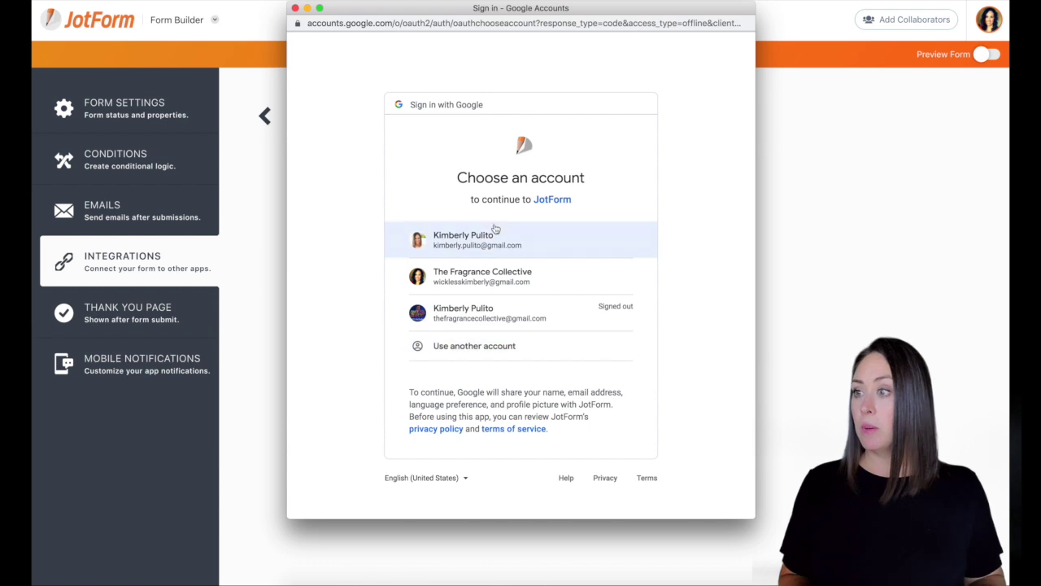
{"action": "left_click", "coordinate": [460, 248]}
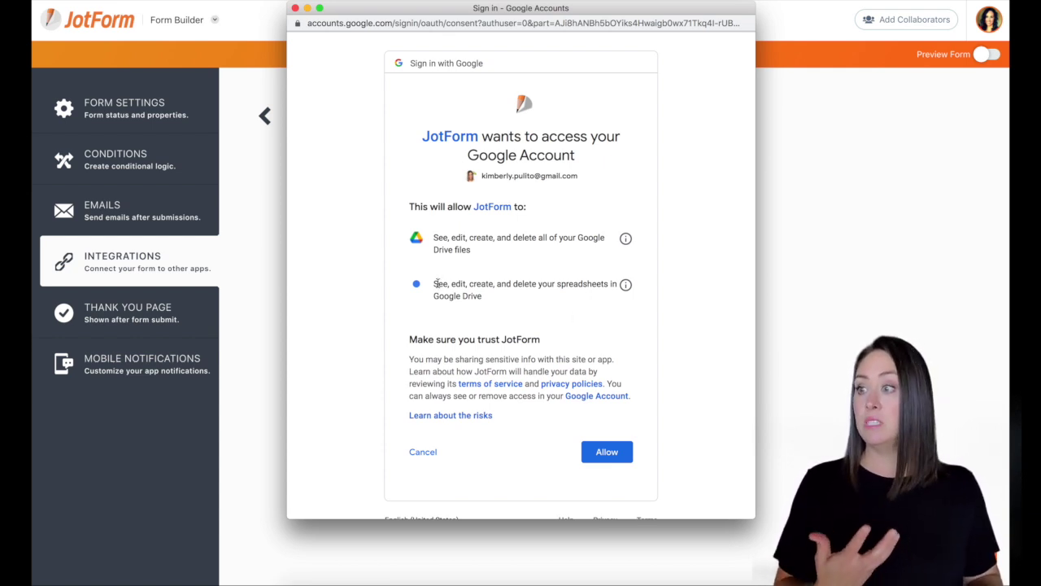
{"action": "left_click_drag", "start_coordinate": [436, 284], "coordinate": [539, 285]}
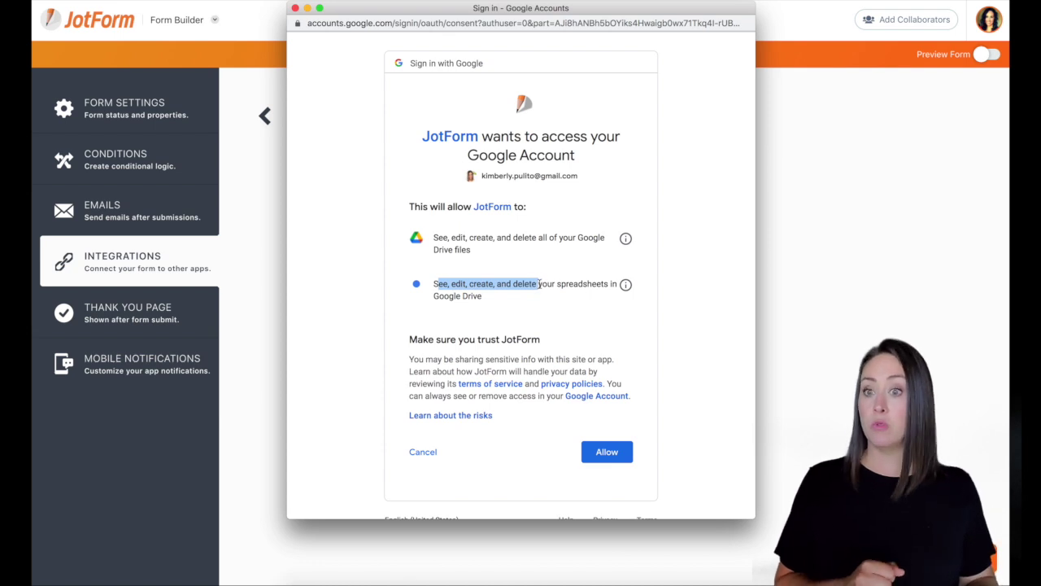
{"action": "left_click", "coordinate": [607, 452]}
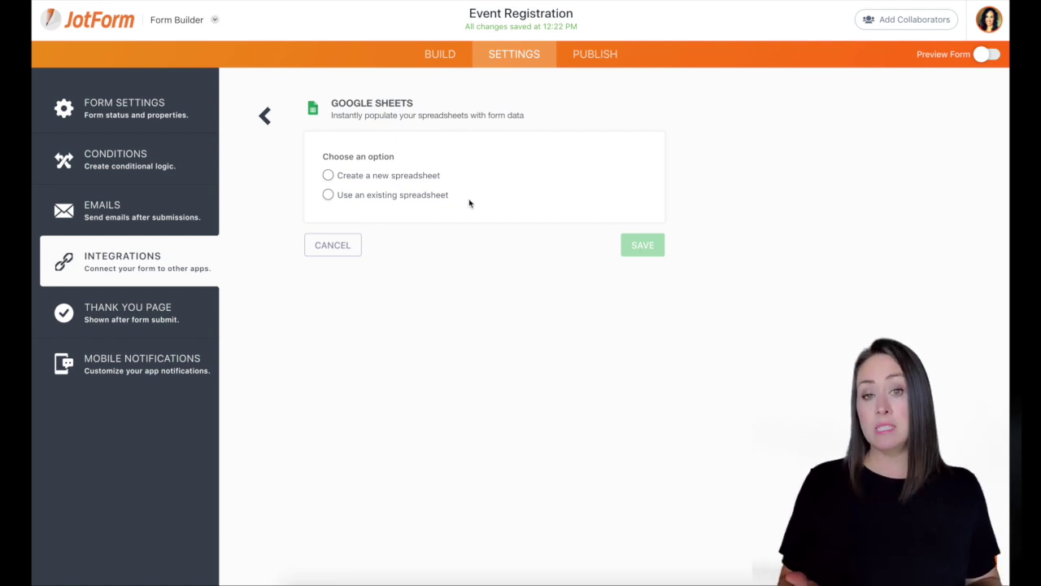
Check existing spreadsheets, then choose a new 'Event Registration' spreadsheet with a Form Responses worksheet
{"action": "left_click", "coordinate": [328, 195]}
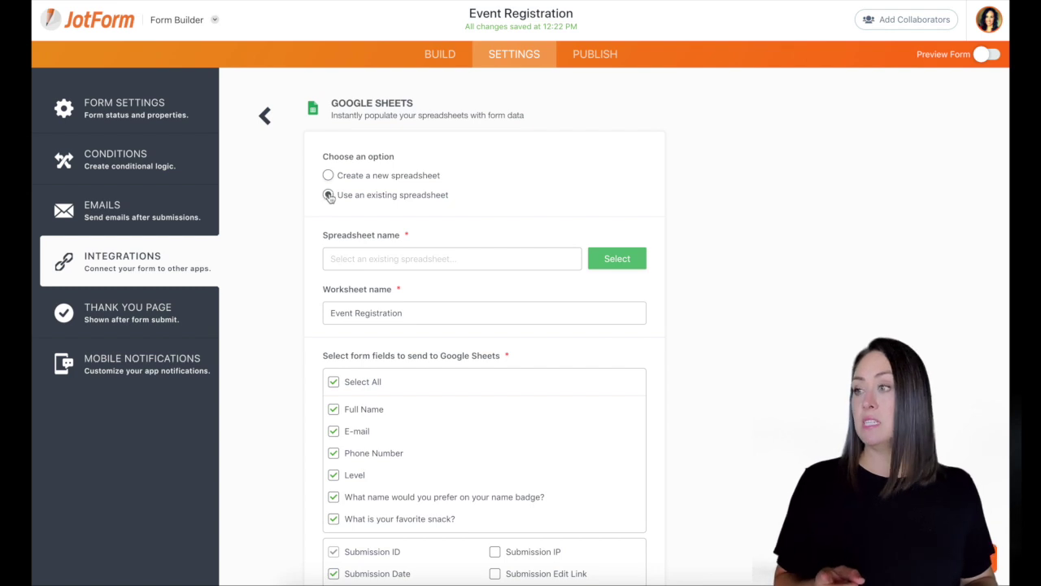
{"action": "left_click", "coordinate": [616, 260]}
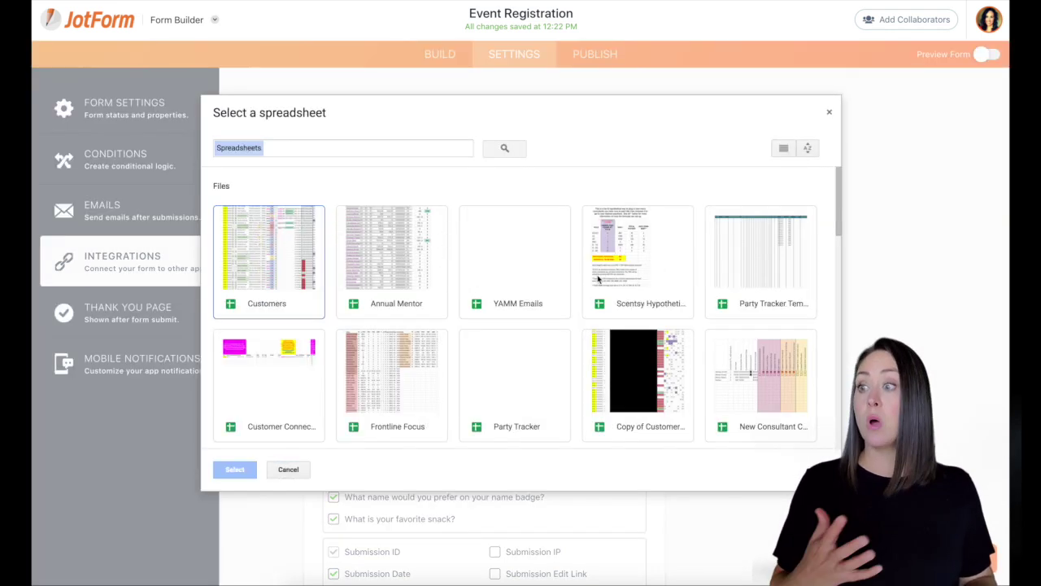
{"action": "left_click", "coordinate": [828, 115]}
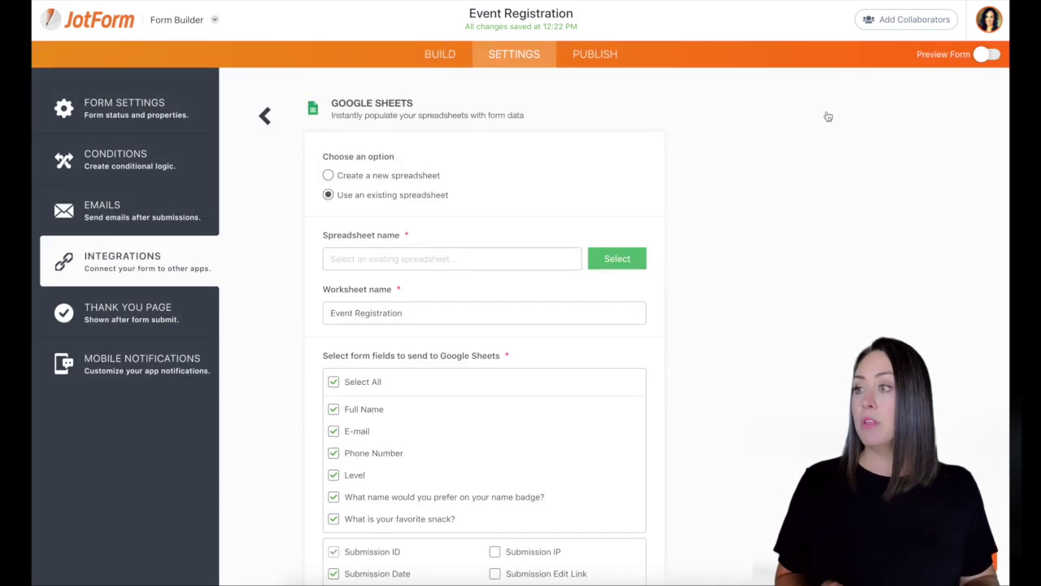
{"action": "left_click", "coordinate": [330, 175]}
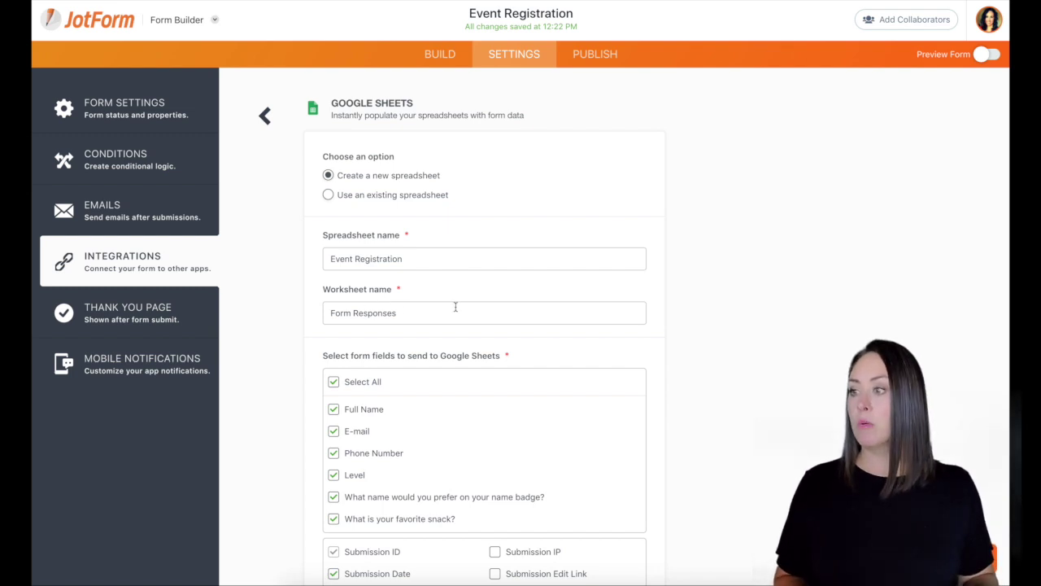
Send all form fields to the sheet and save the Google Sheets integration
{"action": "scroll", "coordinate": [624, 321], "scroll_direction": "down", "scroll_amount": 1}
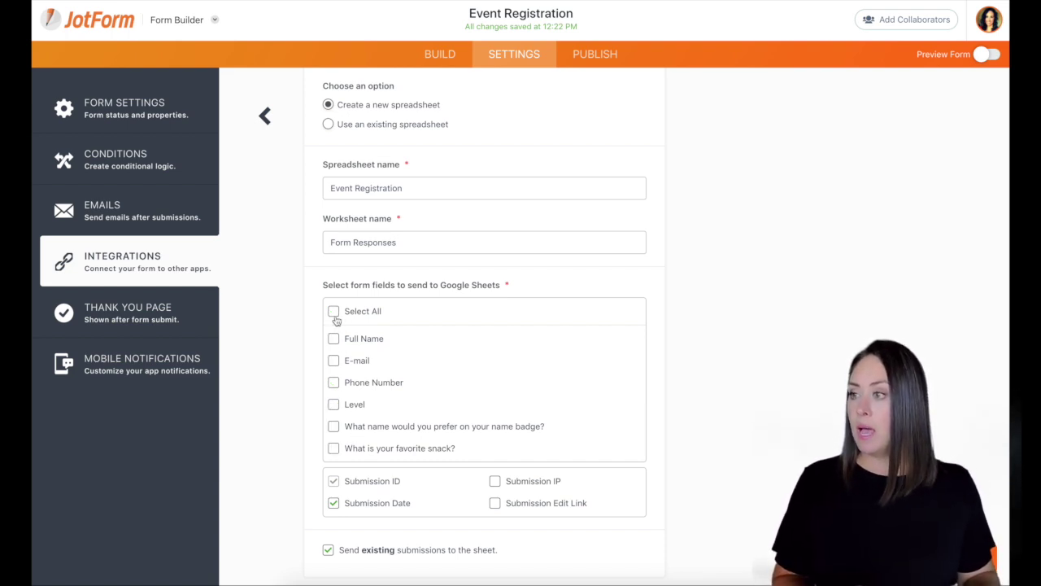
{"action": "left_click", "coordinate": [334, 311]}
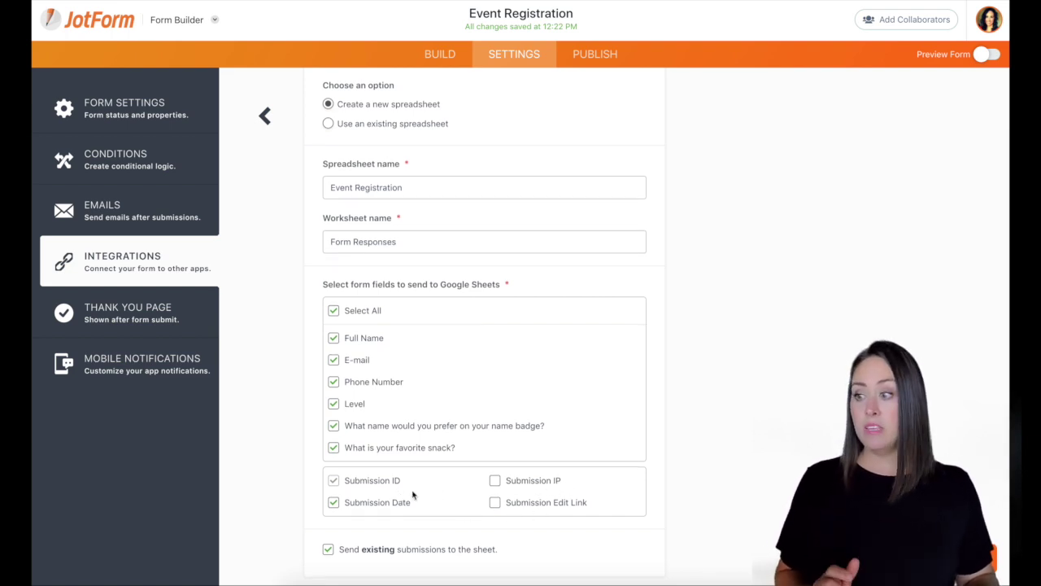
{"action": "scroll", "coordinate": [438, 494], "scroll_direction": "down", "scroll_amount": 1}
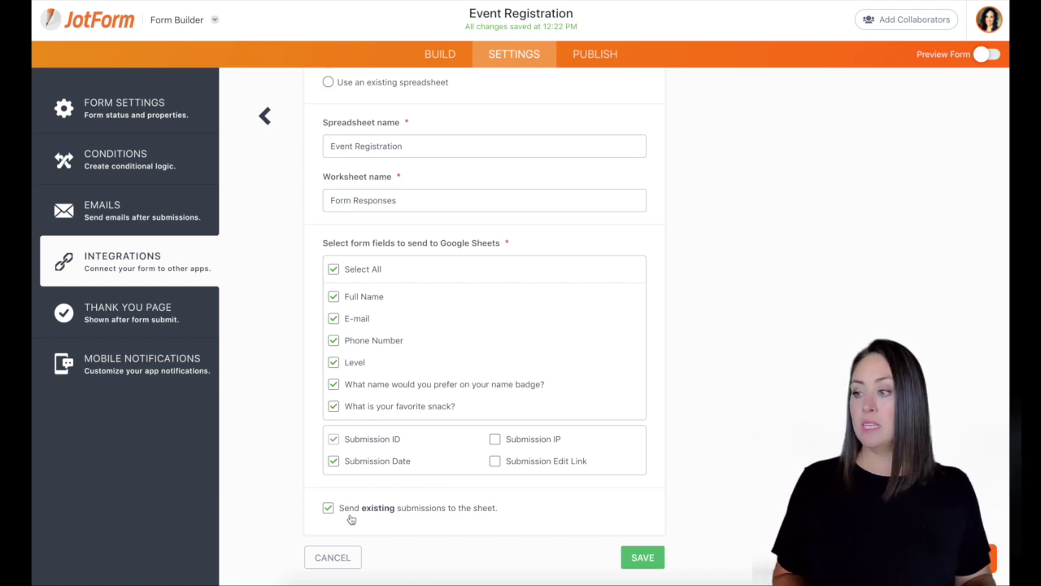
{"action": "left_click", "coordinate": [643, 558]}
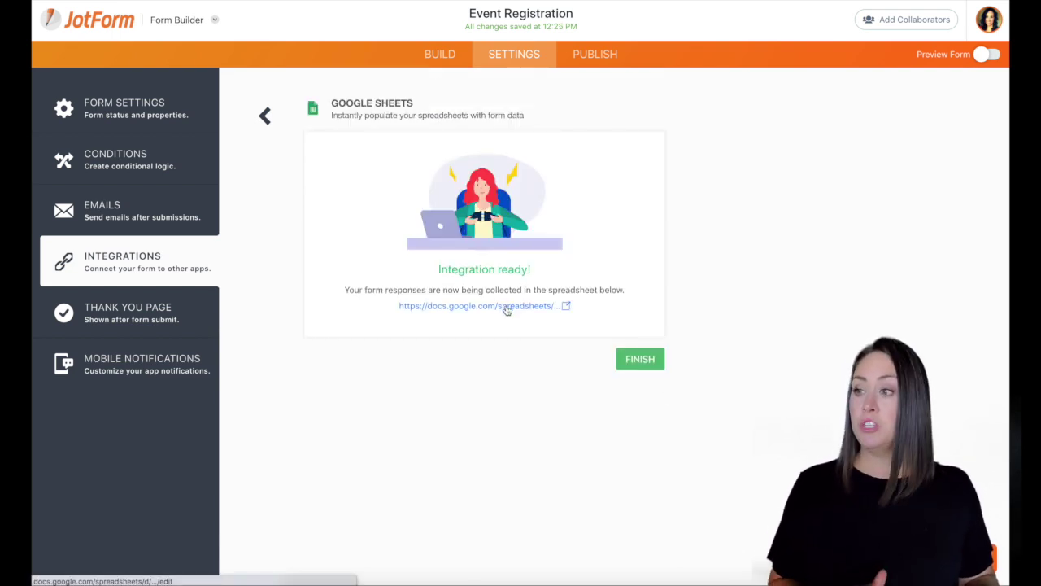
Open the linked Event Registration spreadsheet and check the Form Responses headers from Submission Date to favorite snack
{"action": "left_click", "coordinate": [532, 309]}
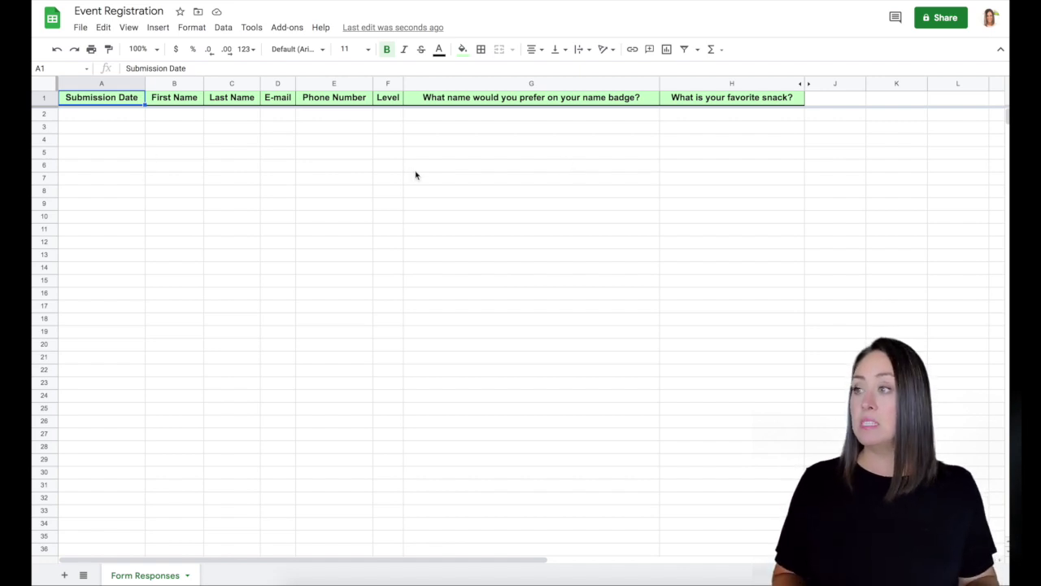
{"action": "scroll", "coordinate": [415, 176], "scroll_direction": "down", "scroll_amount": 2}
{"action": "scroll", "coordinate": [416, 175], "scroll_direction": "down", "scroll_amount": 10}
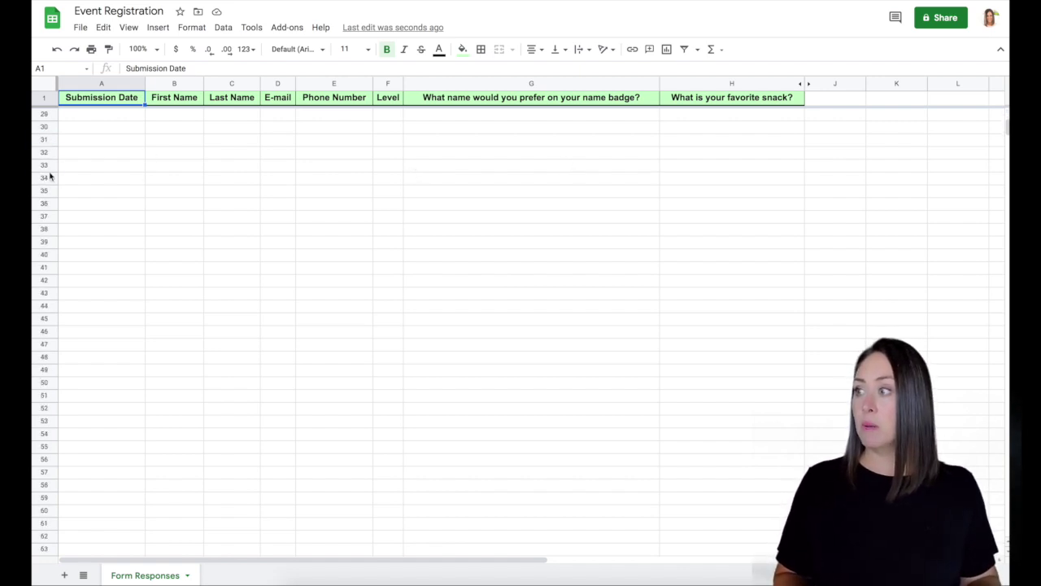
{"action": "scroll", "coordinate": [44, 157], "scroll_direction": "down", "scroll_amount": 7}
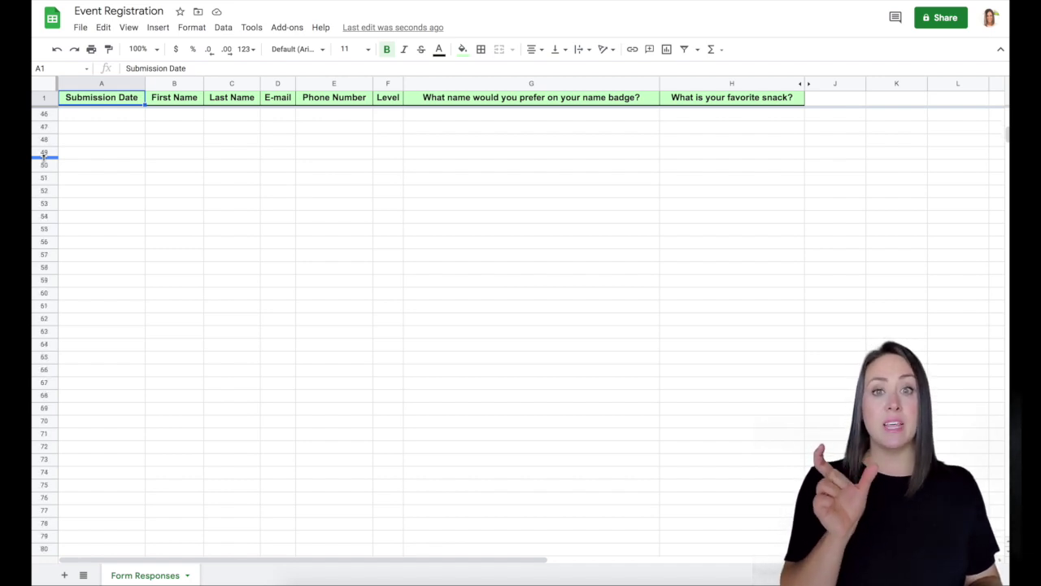
{"action": "left_click", "coordinate": [216, 164]}
{"action": "scroll", "coordinate": [313, 193], "scroll_direction": "up", "scroll_amount": 15}
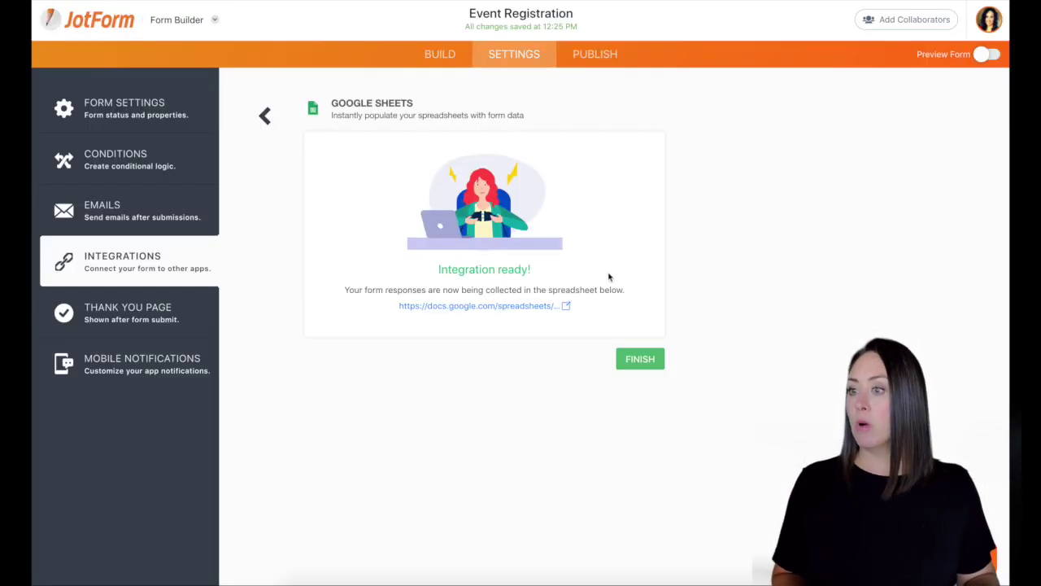
Finish the Google Sheets integration and open the live form from the Publish page
{"action": "left_click", "coordinate": [640, 358]}
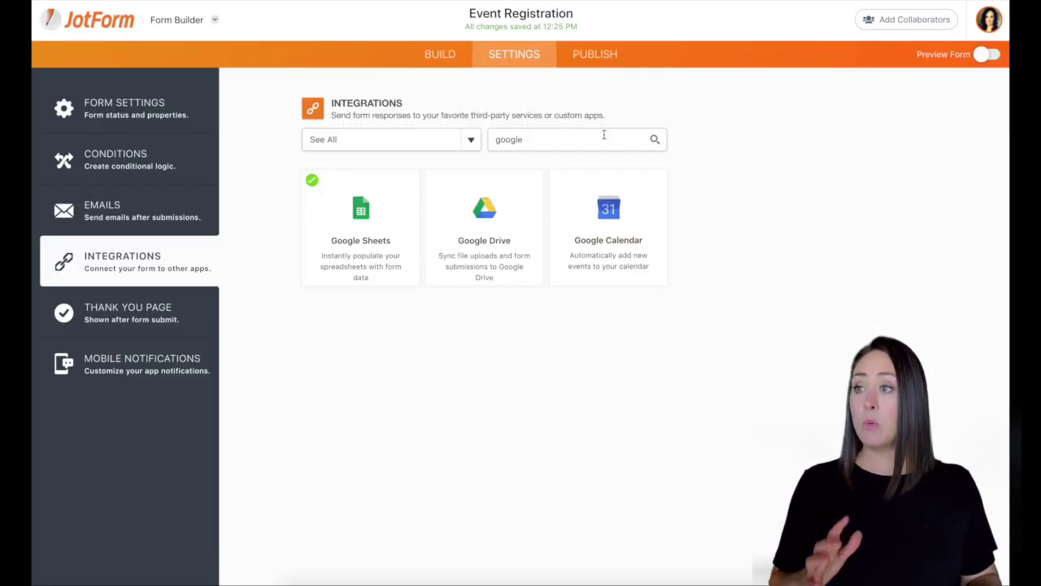
{"action": "left_click", "coordinate": [598, 56]}
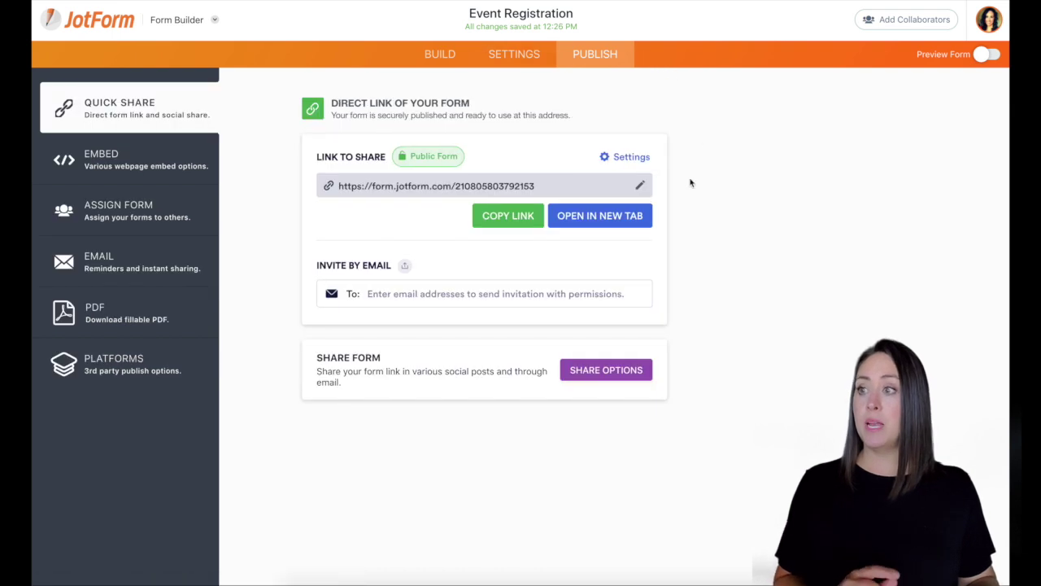
{"action": "left_click", "coordinate": [515, 186]}
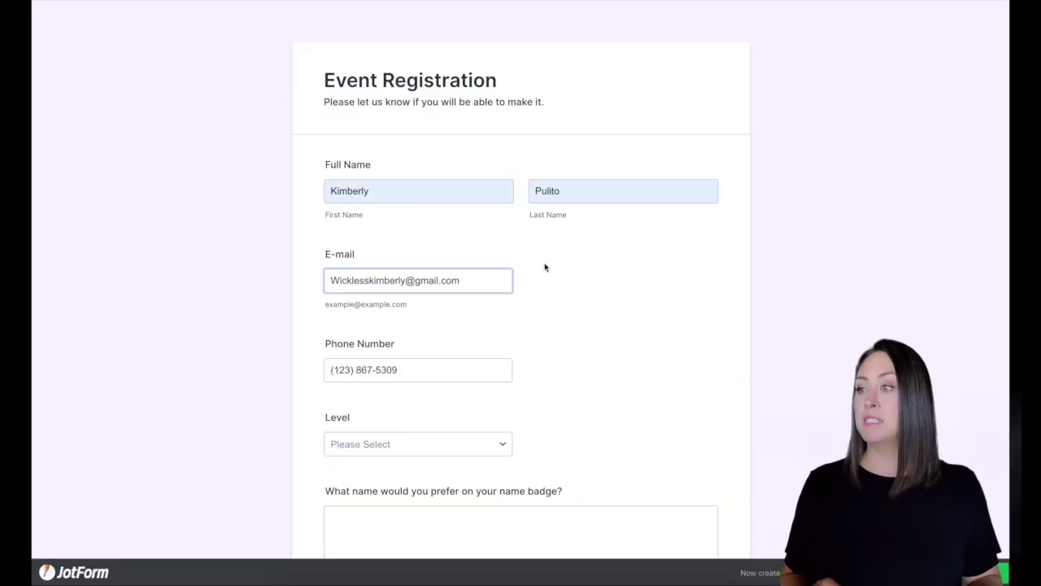
Submit a test registration with Upper level, a badge name, and Hot Cheetos as favourite snack
{"action": "scroll", "coordinate": [618, 312], "scroll_direction": "down", "scroll_amount": 1}
{"action": "scroll", "coordinate": [618, 312], "scroll_direction": "down", "scroll_amount": 1}
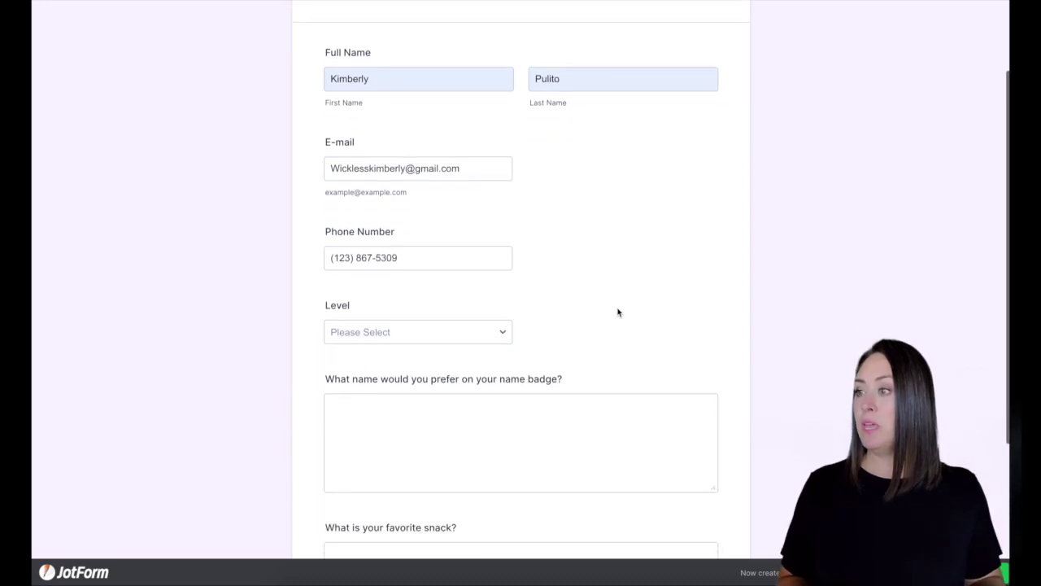
{"action": "left_click", "coordinate": [497, 337]}
{"action": "left_click", "coordinate": [406, 372]}
{"action": "scroll", "coordinate": [762, 344], "scroll_direction": "down", "scroll_amount": 2}
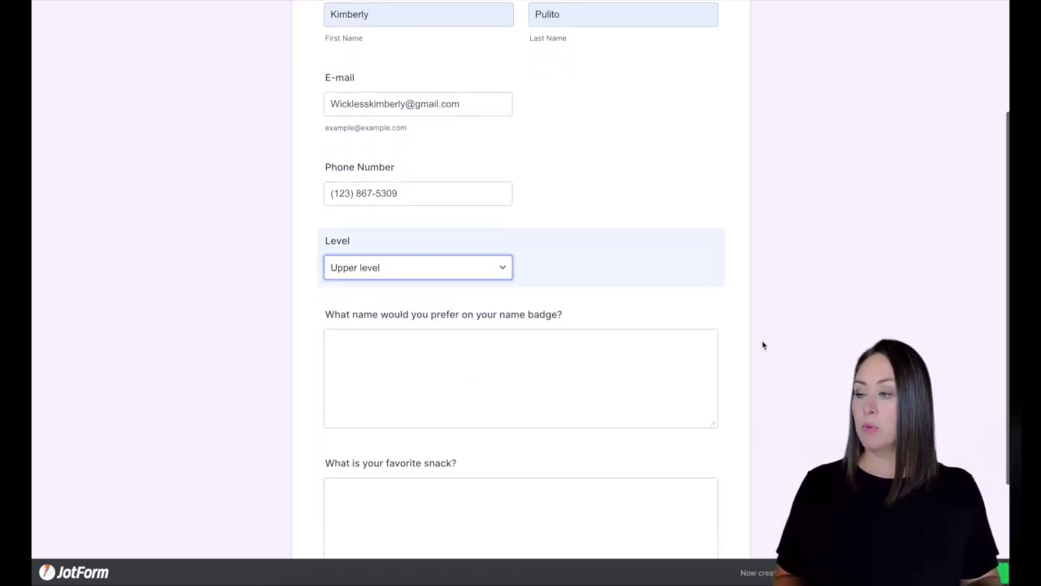
{"action": "left_click", "coordinate": [524, 296]}
{"action": "type", "text": "Kimberly"}
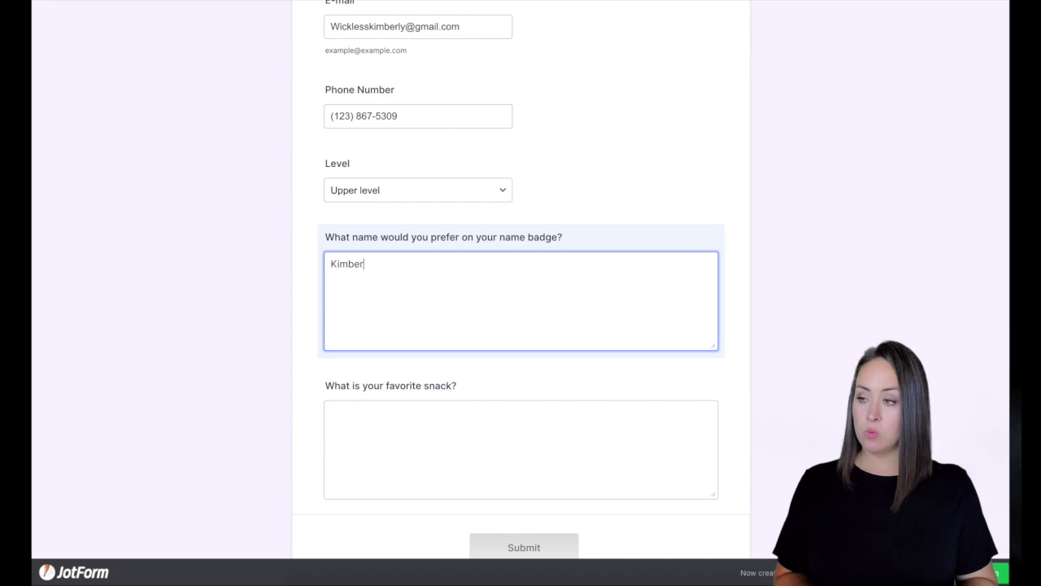
{"action": "left_click", "coordinate": [538, 439]}
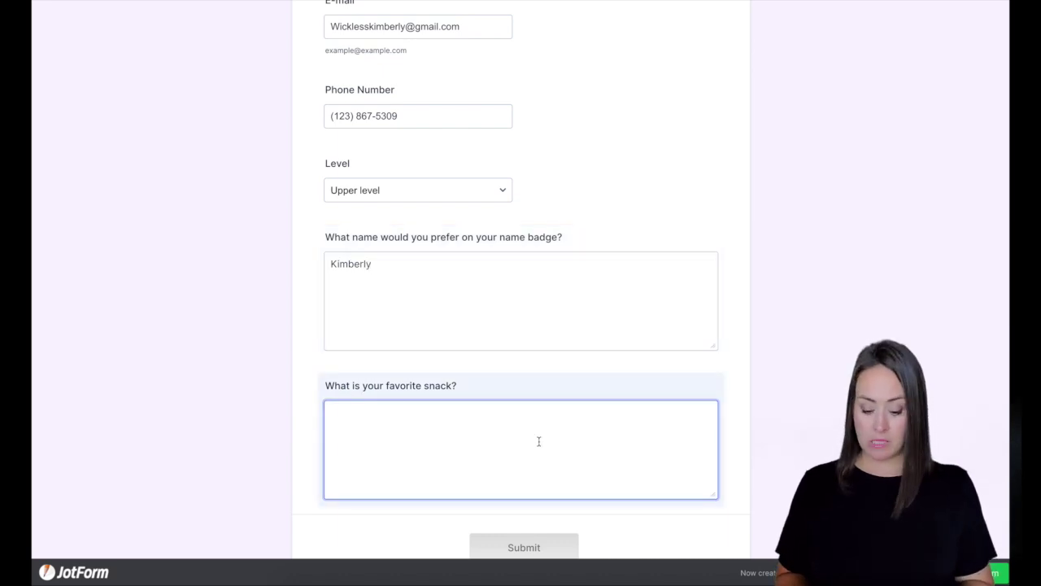
{"action": "type", "text": "Hot Chee"}
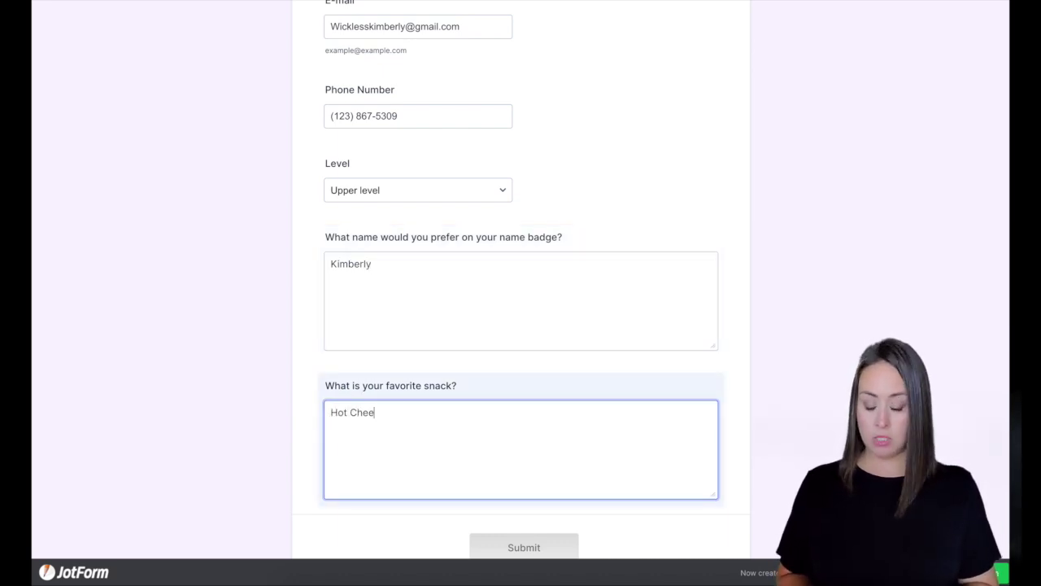
{"action": "type", "text": "tos"}
{"action": "scroll", "coordinate": [642, 438], "scroll_direction": "down", "scroll_amount": 1}
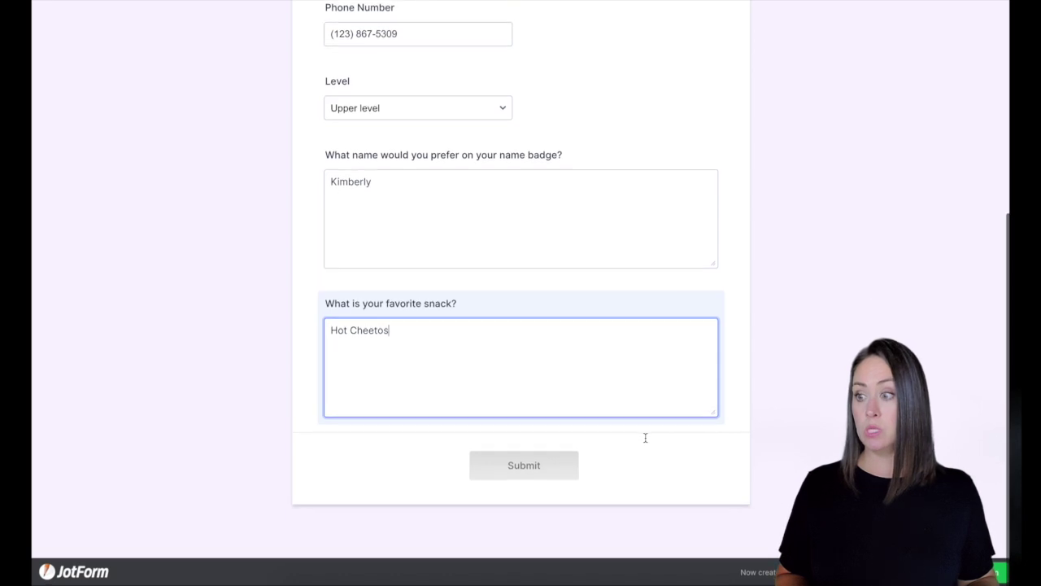
{"action": "left_click", "coordinate": [496, 471]}
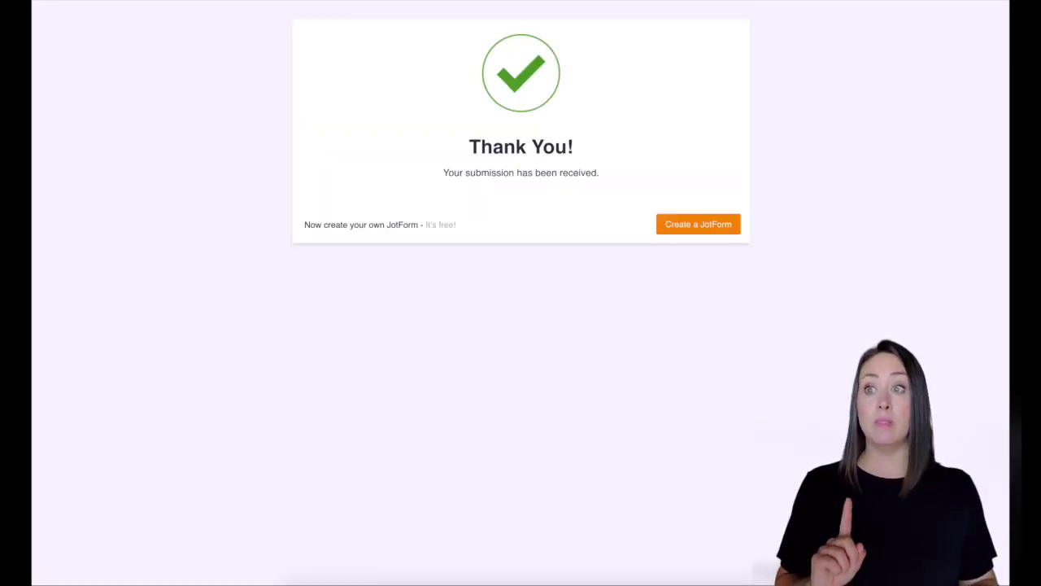
Share the response spreadsheet as Viewer for anyone with the link and copy the link
{"action": "left_click", "coordinate": [846, 0]}
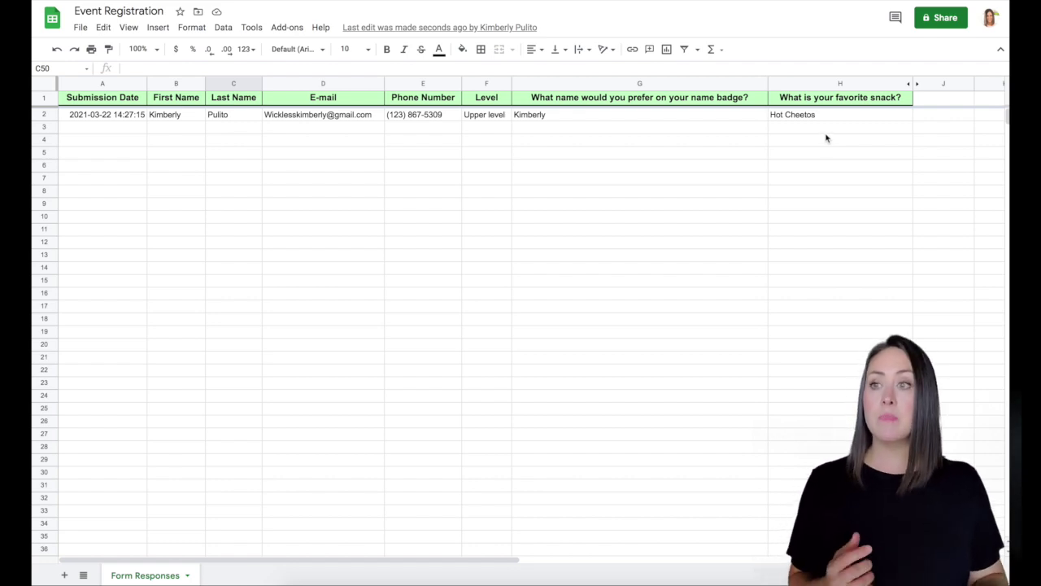
{"action": "left_click", "coordinate": [944, 18]}
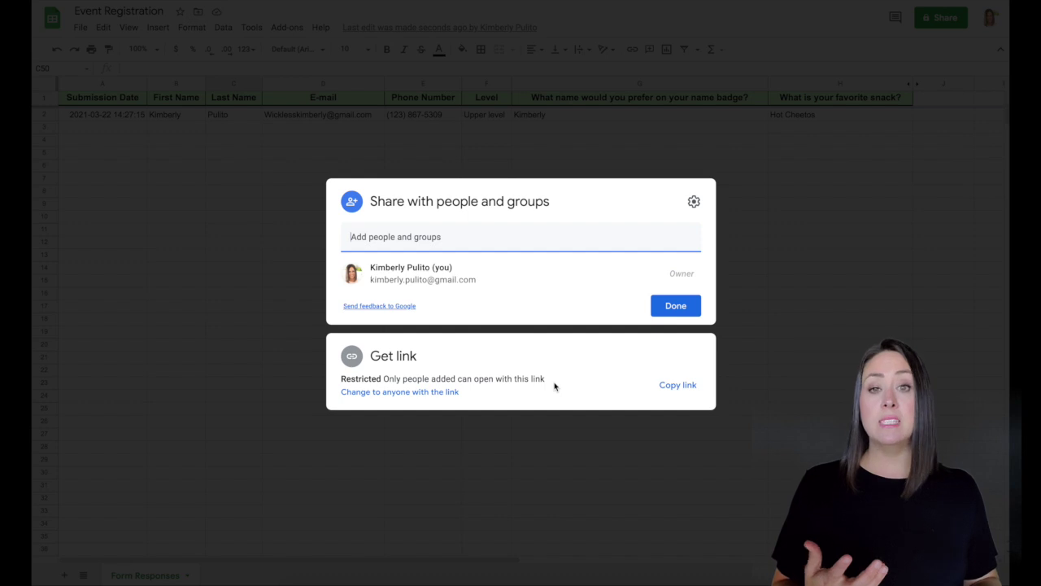
{"action": "left_click", "coordinate": [402, 394]}
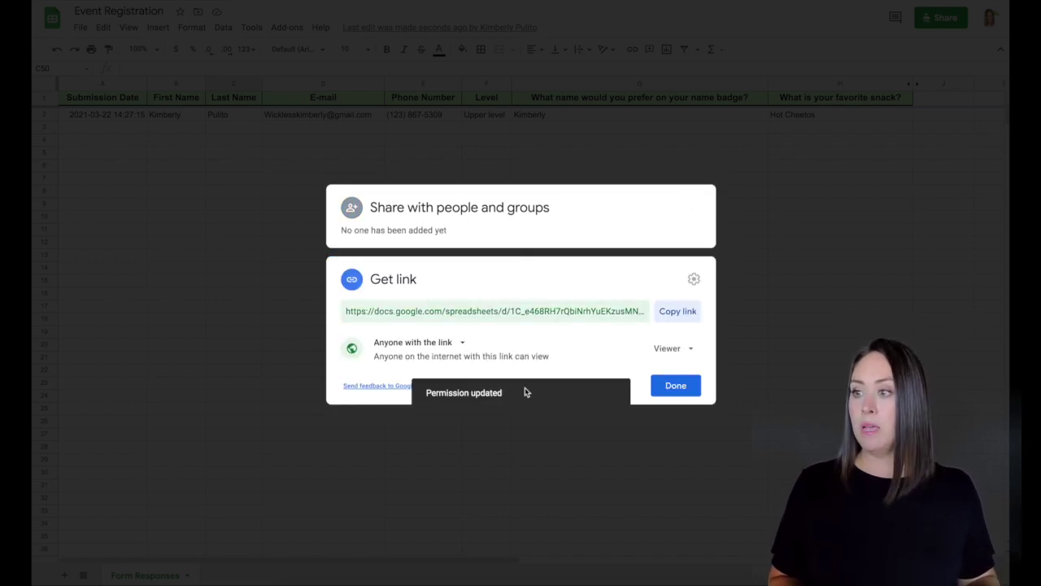
{"action": "left_click", "coordinate": [682, 318]}
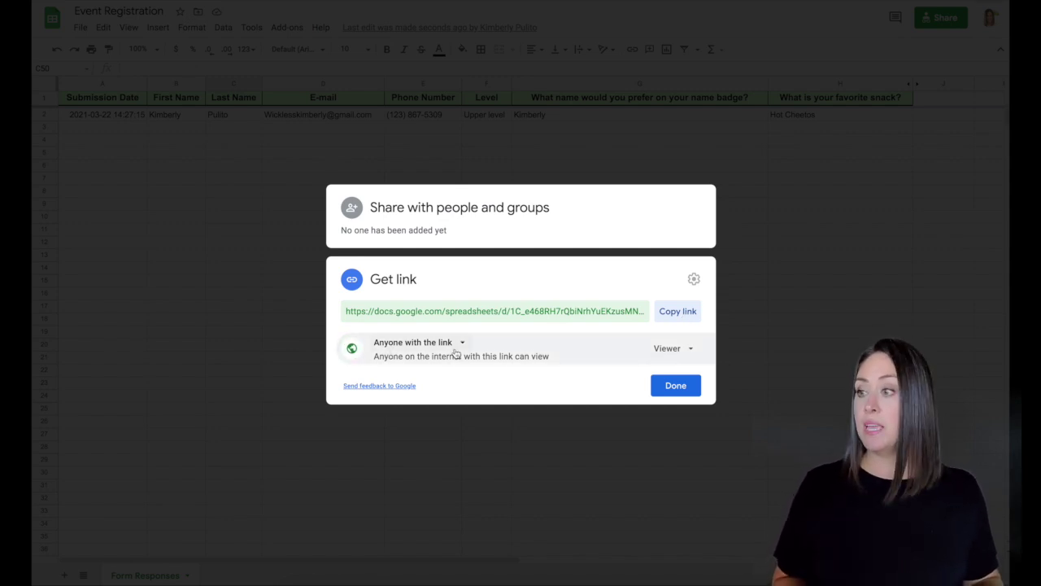
{"action": "left_click", "coordinate": [690, 350]}
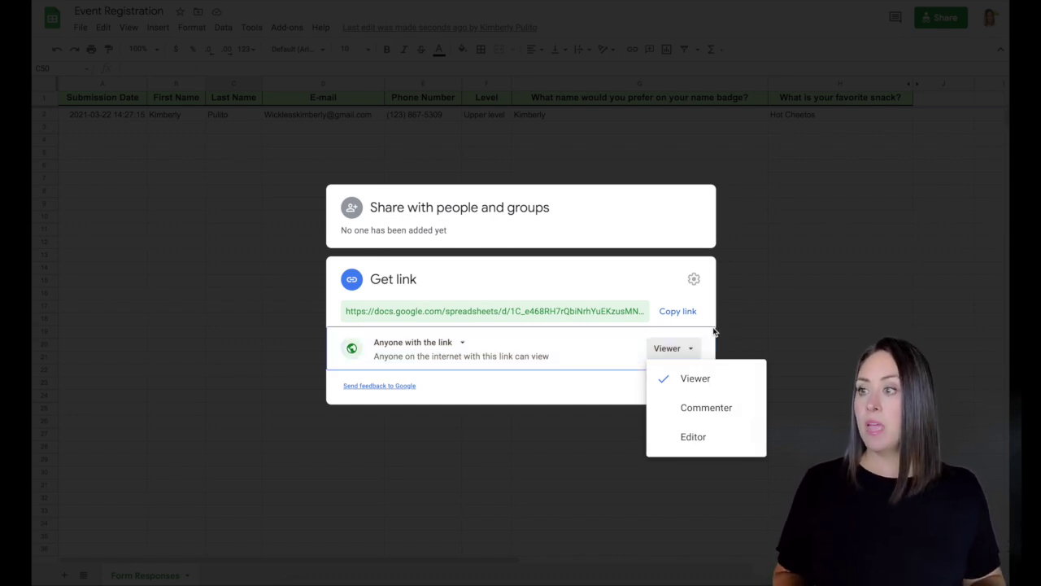
{"action": "left_click", "coordinate": [741, 295]}
{"action": "left_click", "coordinate": [760, 275]}
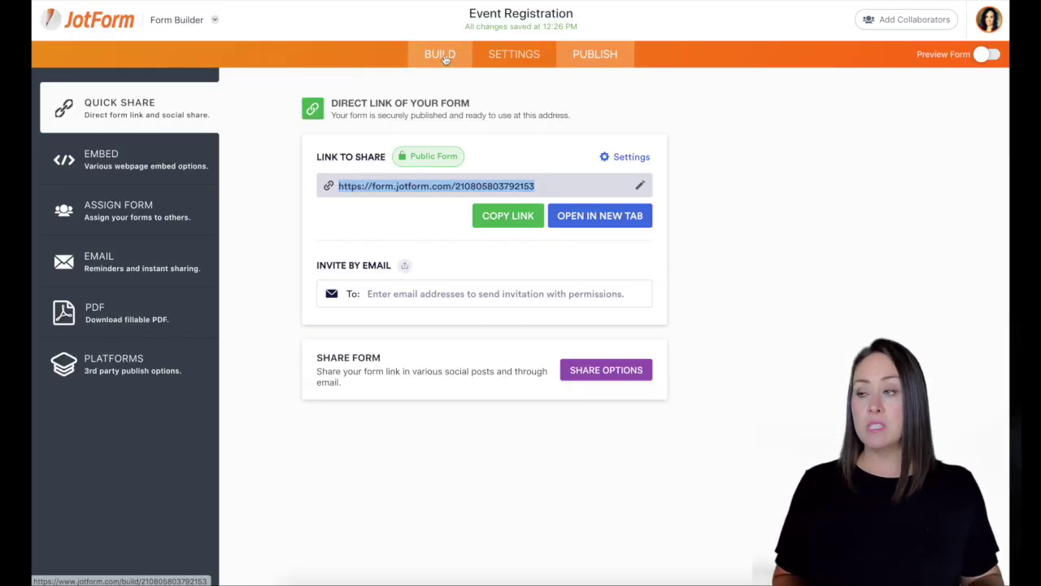
In the Build tab, make the Full Name, E-mail and Phone Number fields required
{"action": "left_click", "coordinate": [441, 54]}
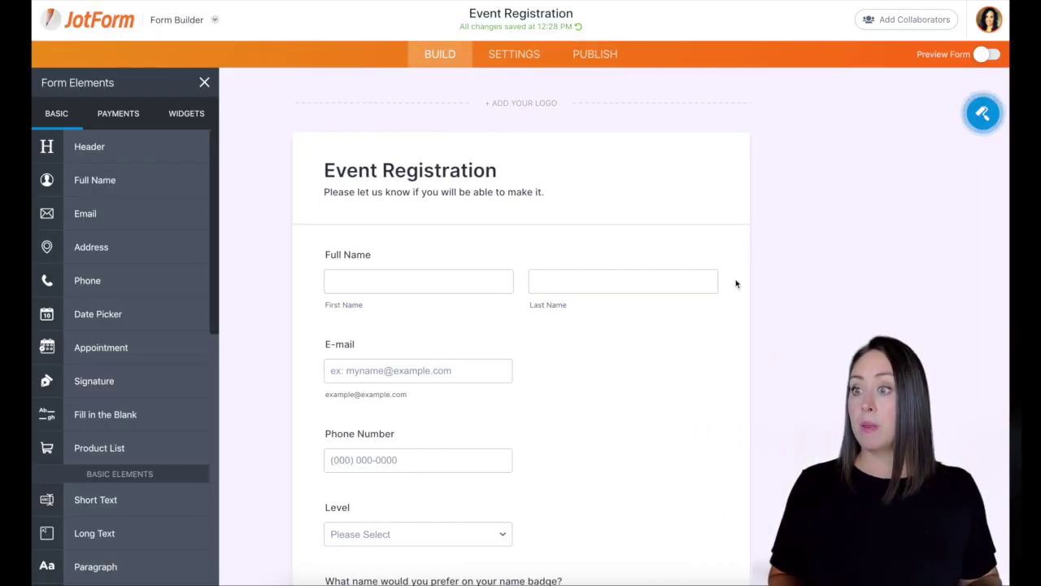
{"action": "left_click", "coordinate": [665, 257]}
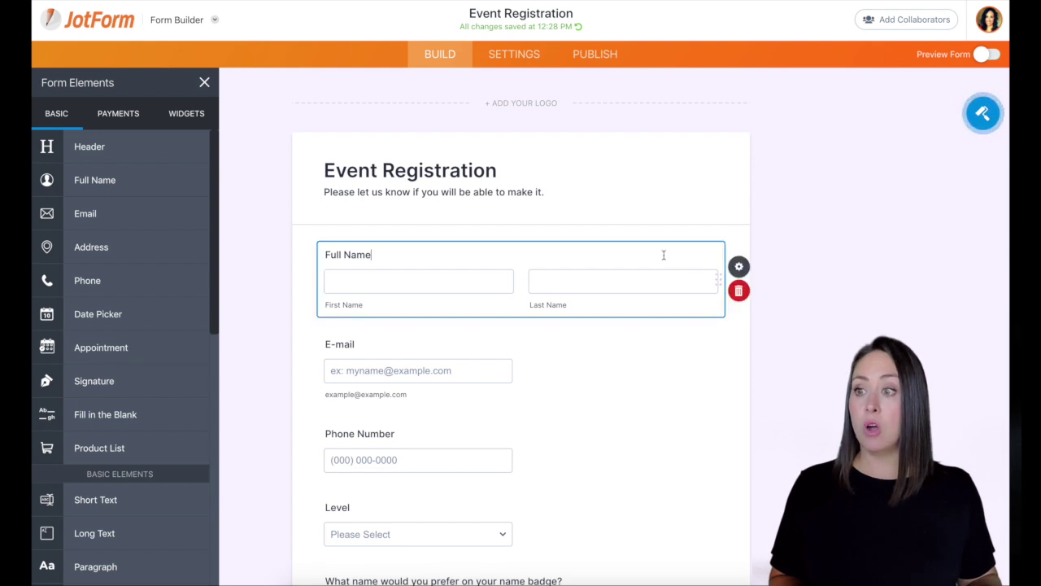
{"action": "left_click", "coordinate": [754, 269]}
{"action": "left_click", "coordinate": [785, 371]}
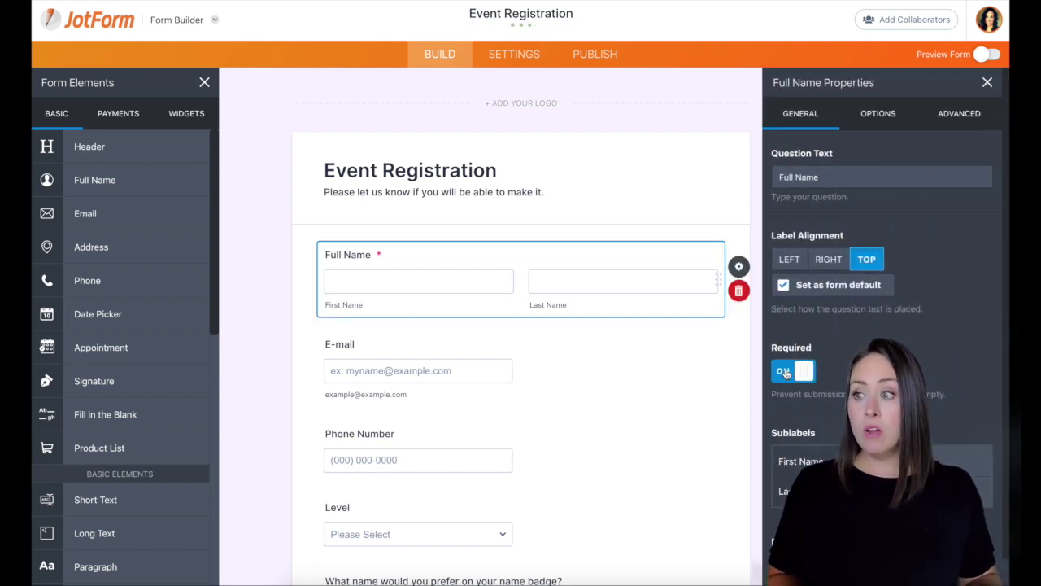
{"action": "left_click", "coordinate": [594, 365]}
{"action": "left_click", "coordinate": [789, 371]}
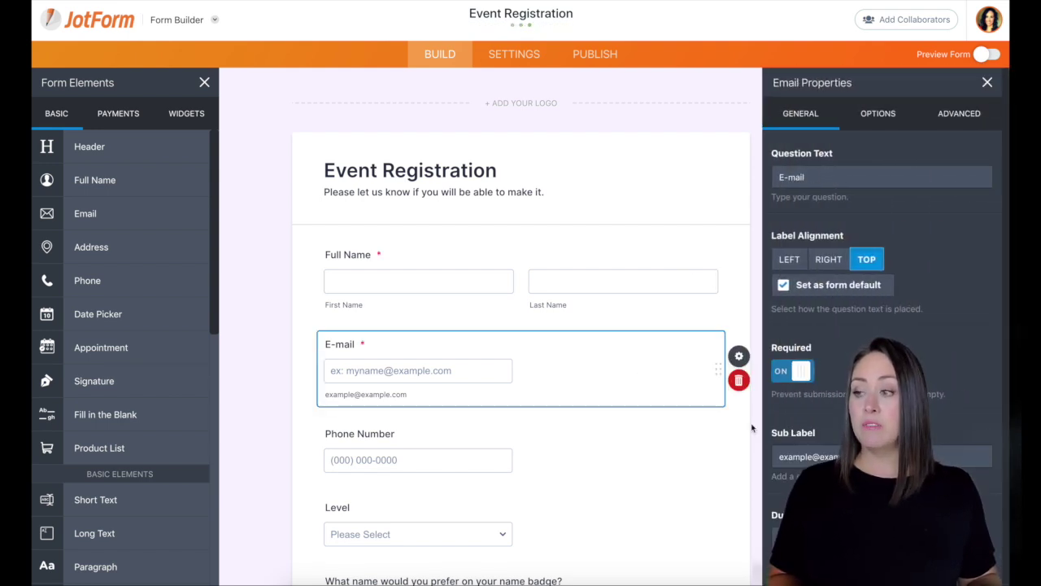
{"action": "left_click", "coordinate": [641, 450]}
{"action": "left_click", "coordinate": [785, 371]}
Make the Level, name badge and favourite snack questions required
{"action": "scroll", "coordinate": [639, 456], "scroll_direction": "down", "scroll_amount": 4}
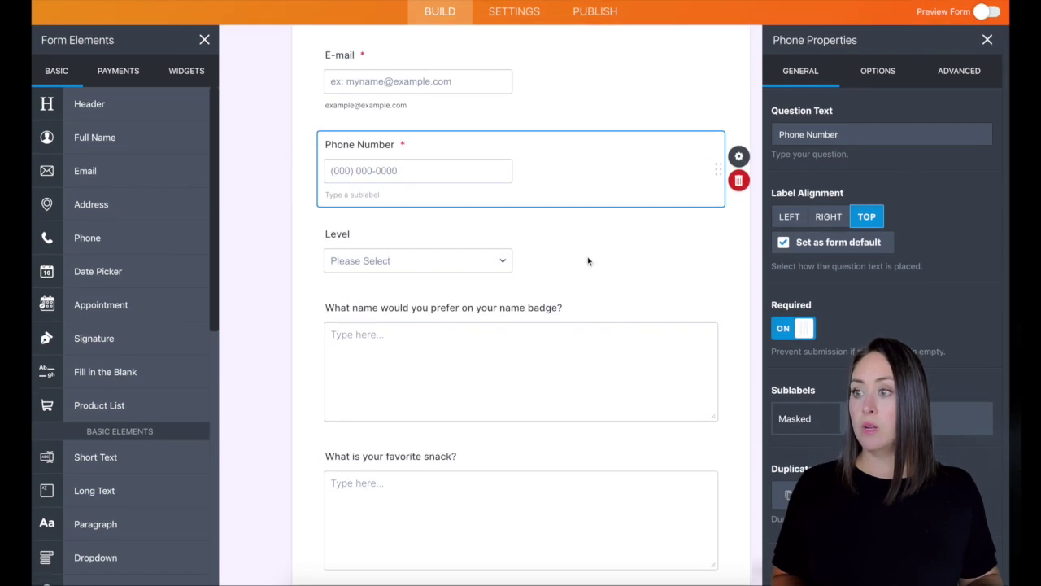
{"action": "left_click", "coordinate": [588, 260]}
{"action": "left_click", "coordinate": [783, 327]}
{"action": "left_click", "coordinate": [672, 354]}
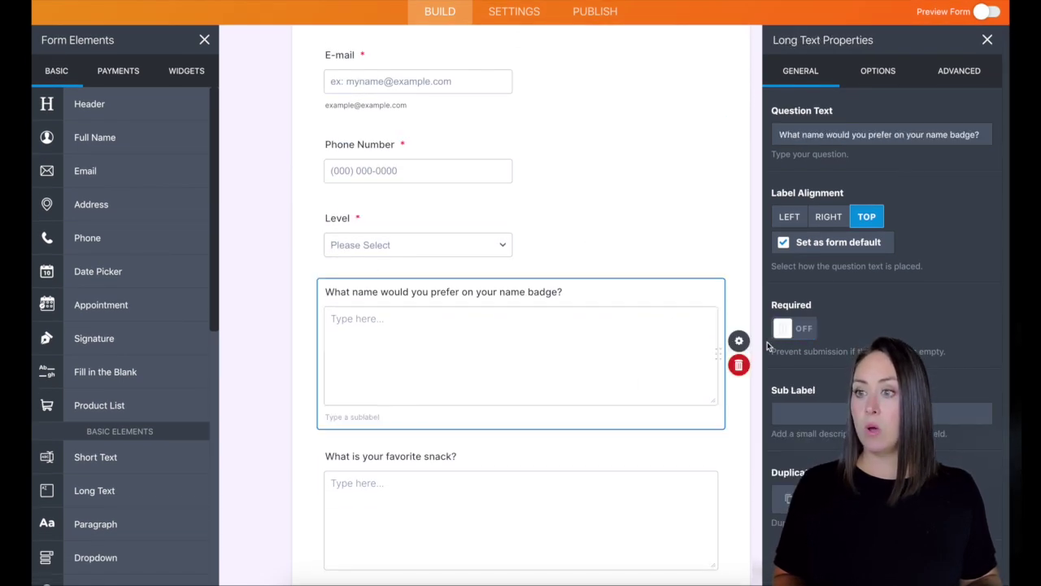
{"action": "left_click", "coordinate": [783, 328]}
{"action": "left_click", "coordinate": [692, 514]}
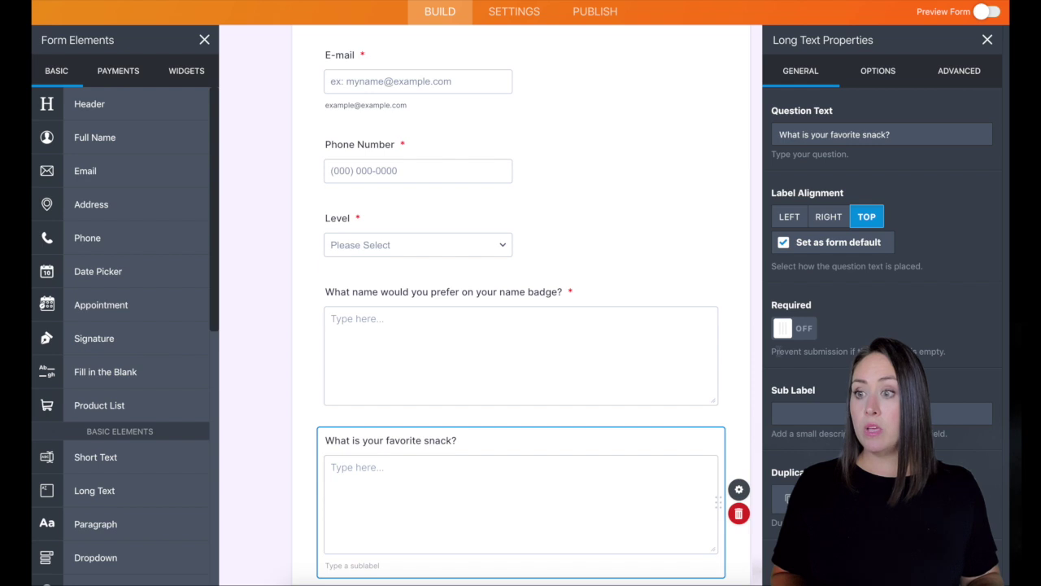
{"action": "left_click", "coordinate": [783, 328]}
{"action": "scroll", "coordinate": [742, 366], "scroll_direction": "up", "scroll_amount": 5}
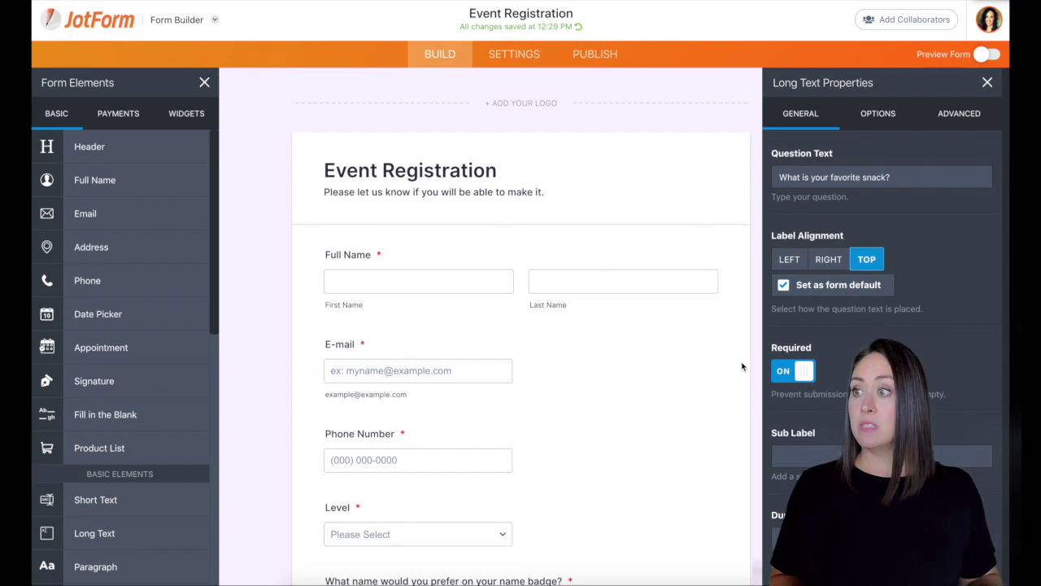